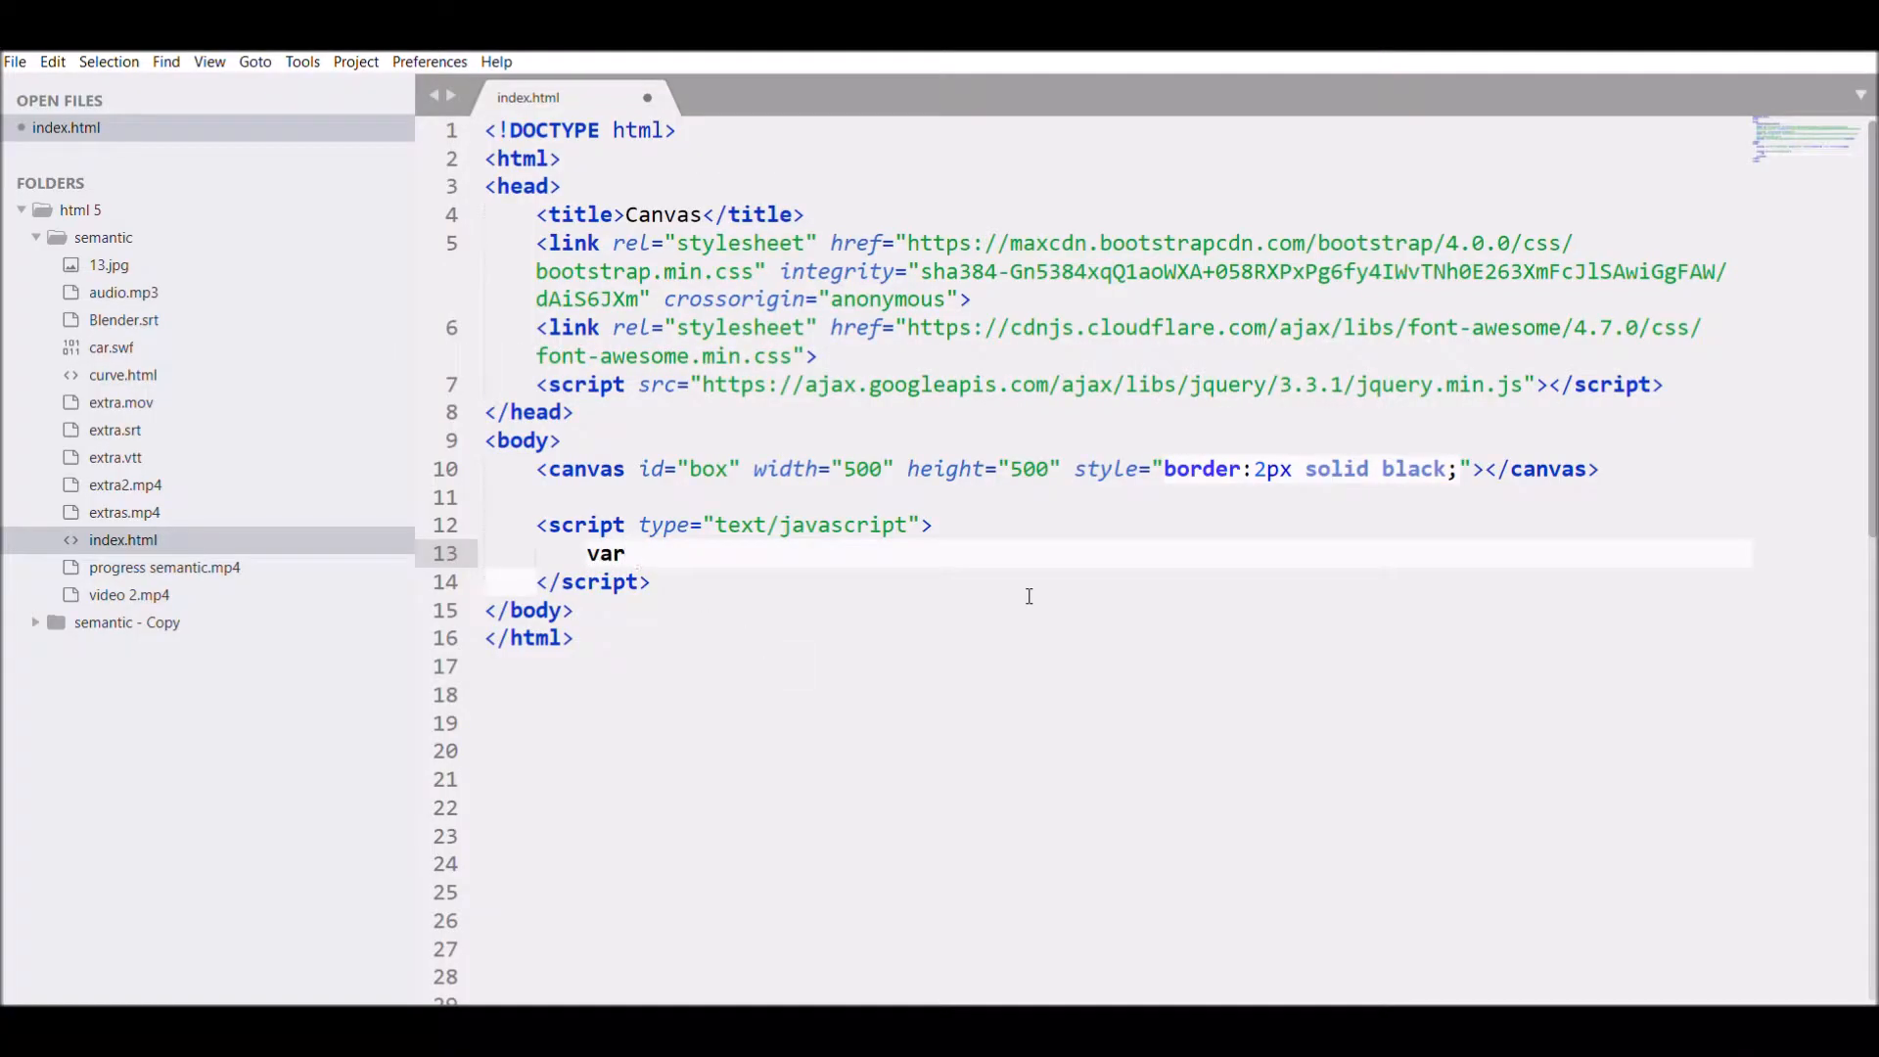
type("canvas=docum")
type("ent.getElem")
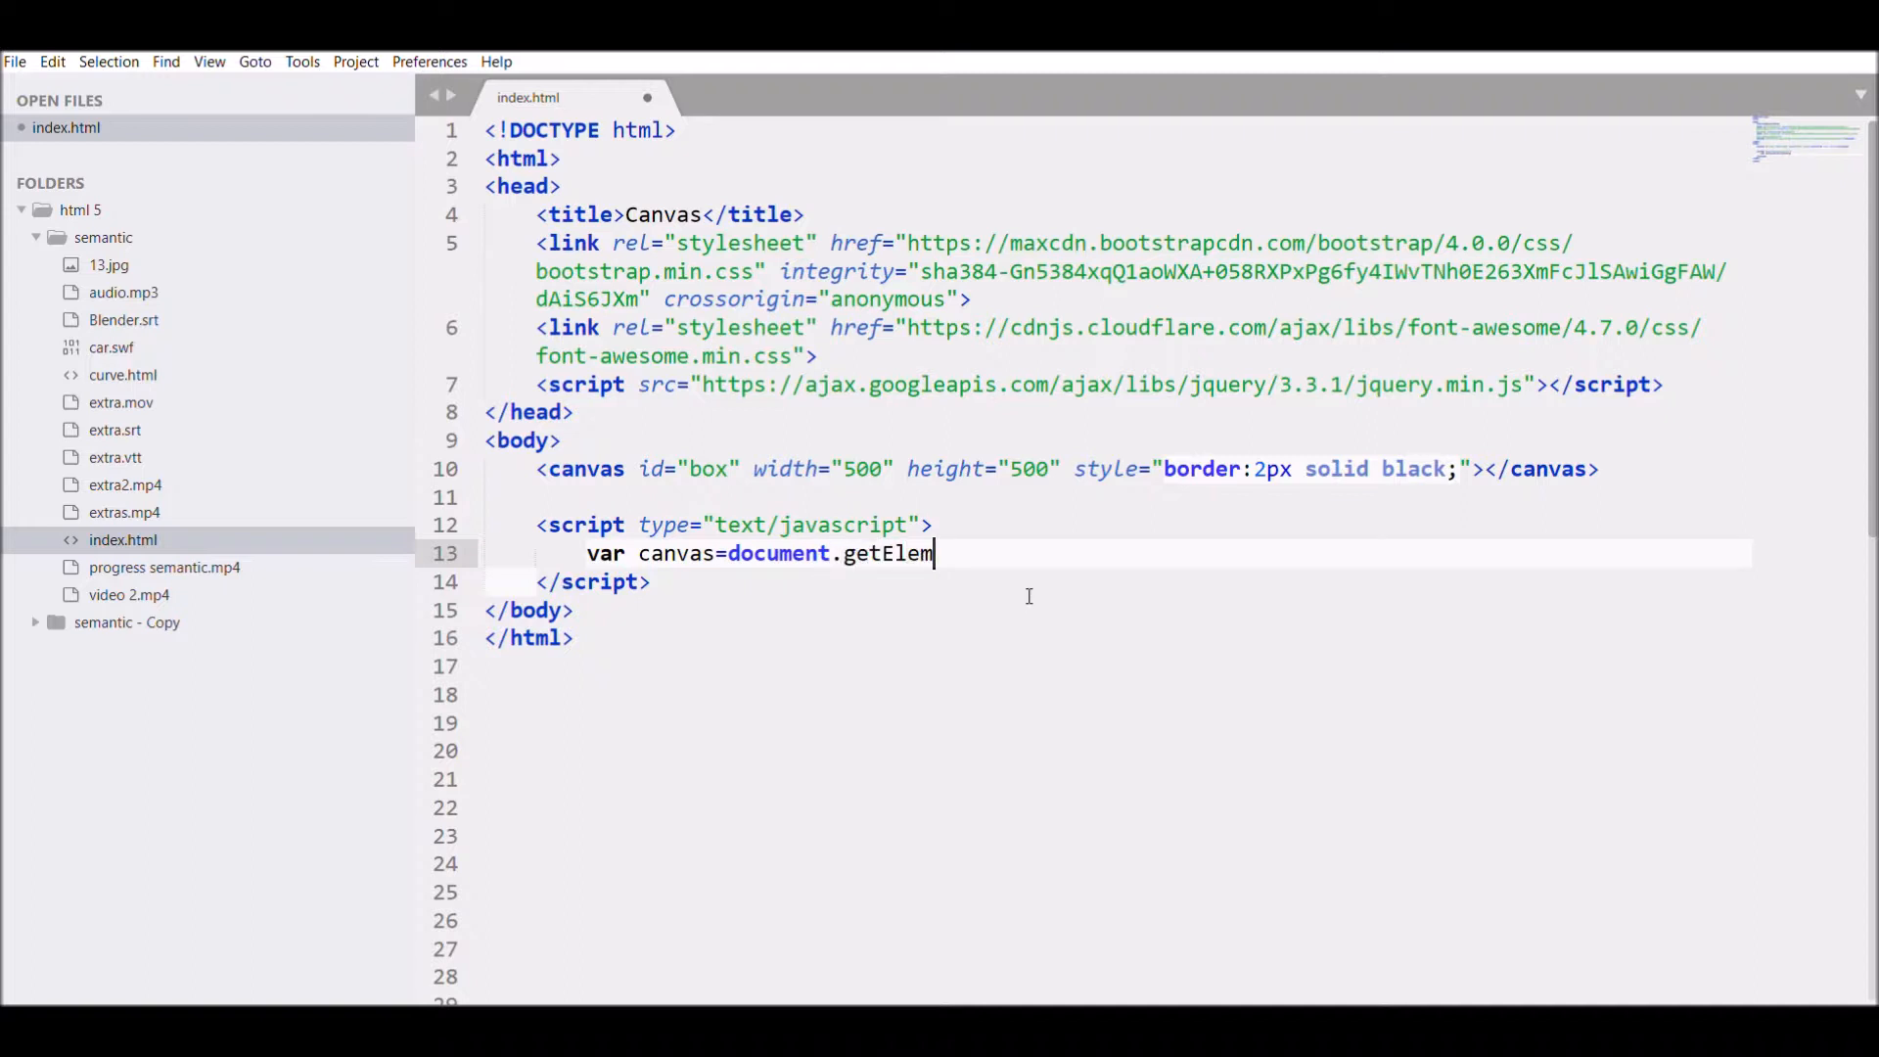
type("entsById")
type("('box'")
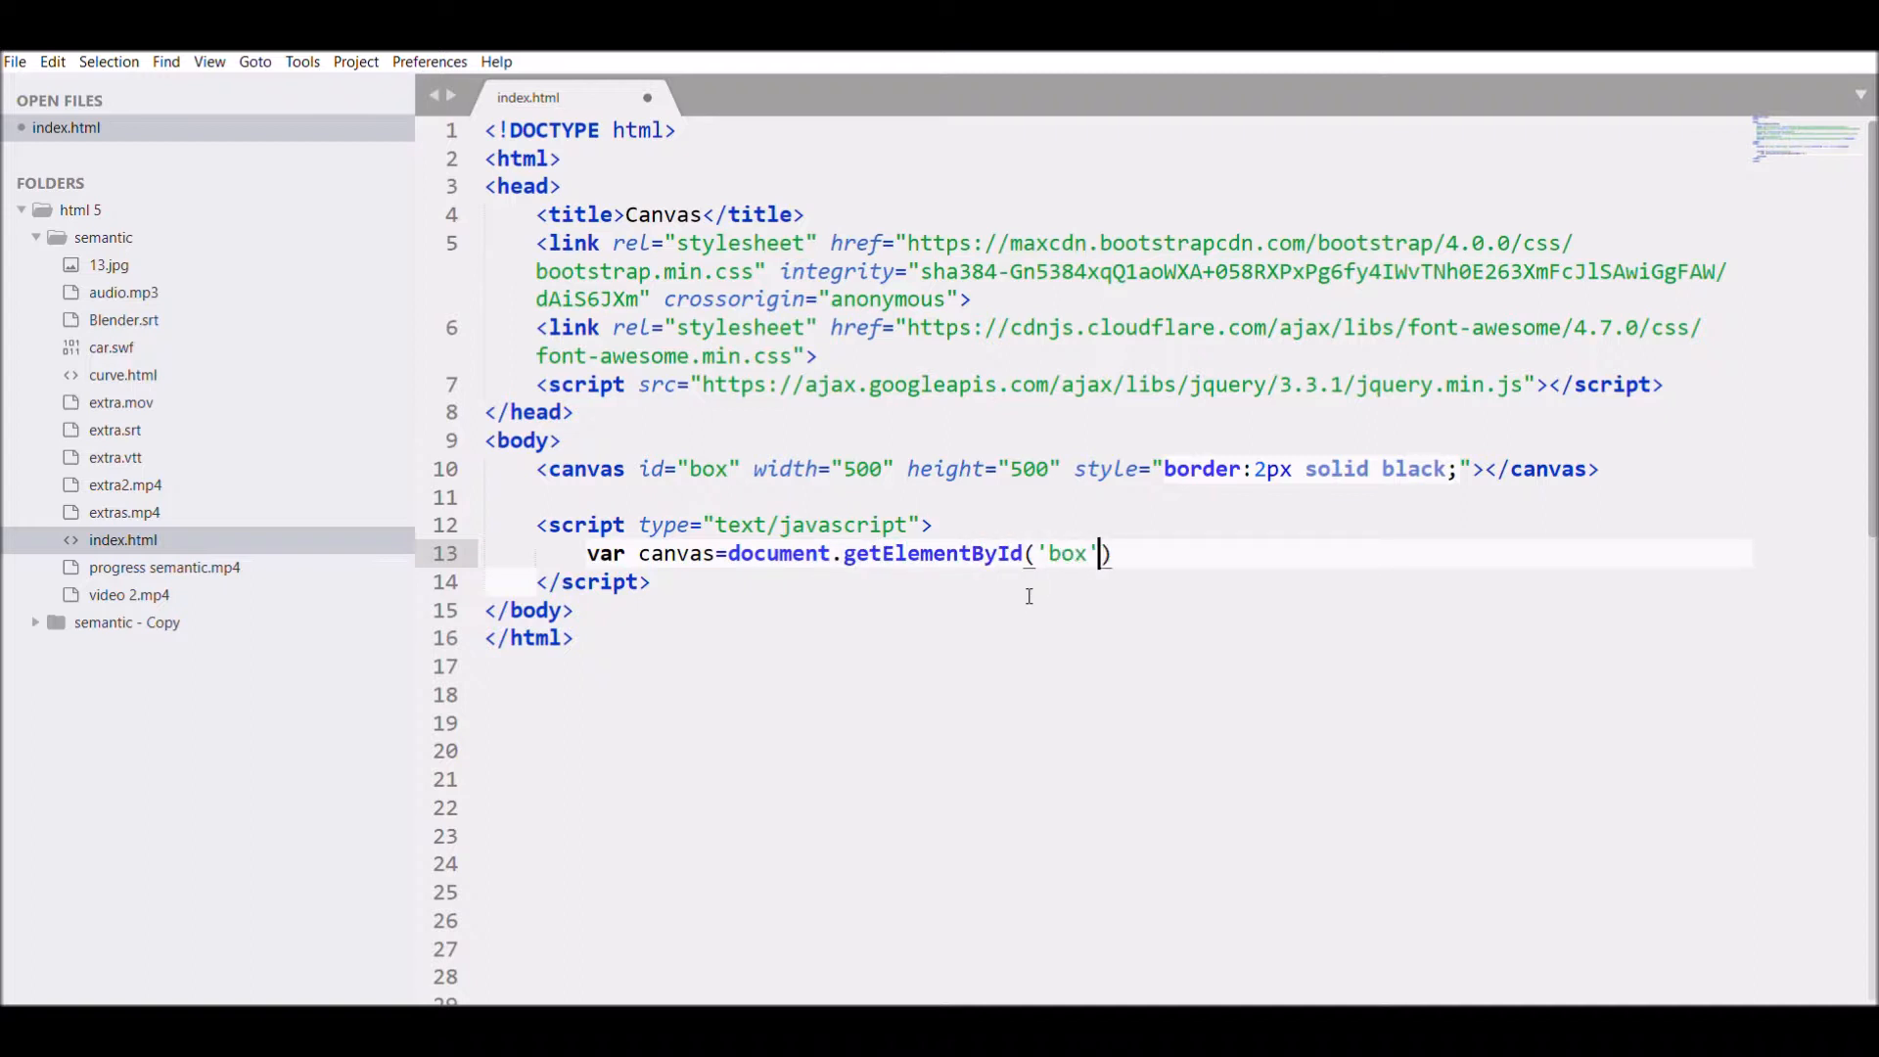
- Get the 'box' canvas with getElementById and its 2d context into var c
key("Right")
type(";")
key("Return")
type("var c=")
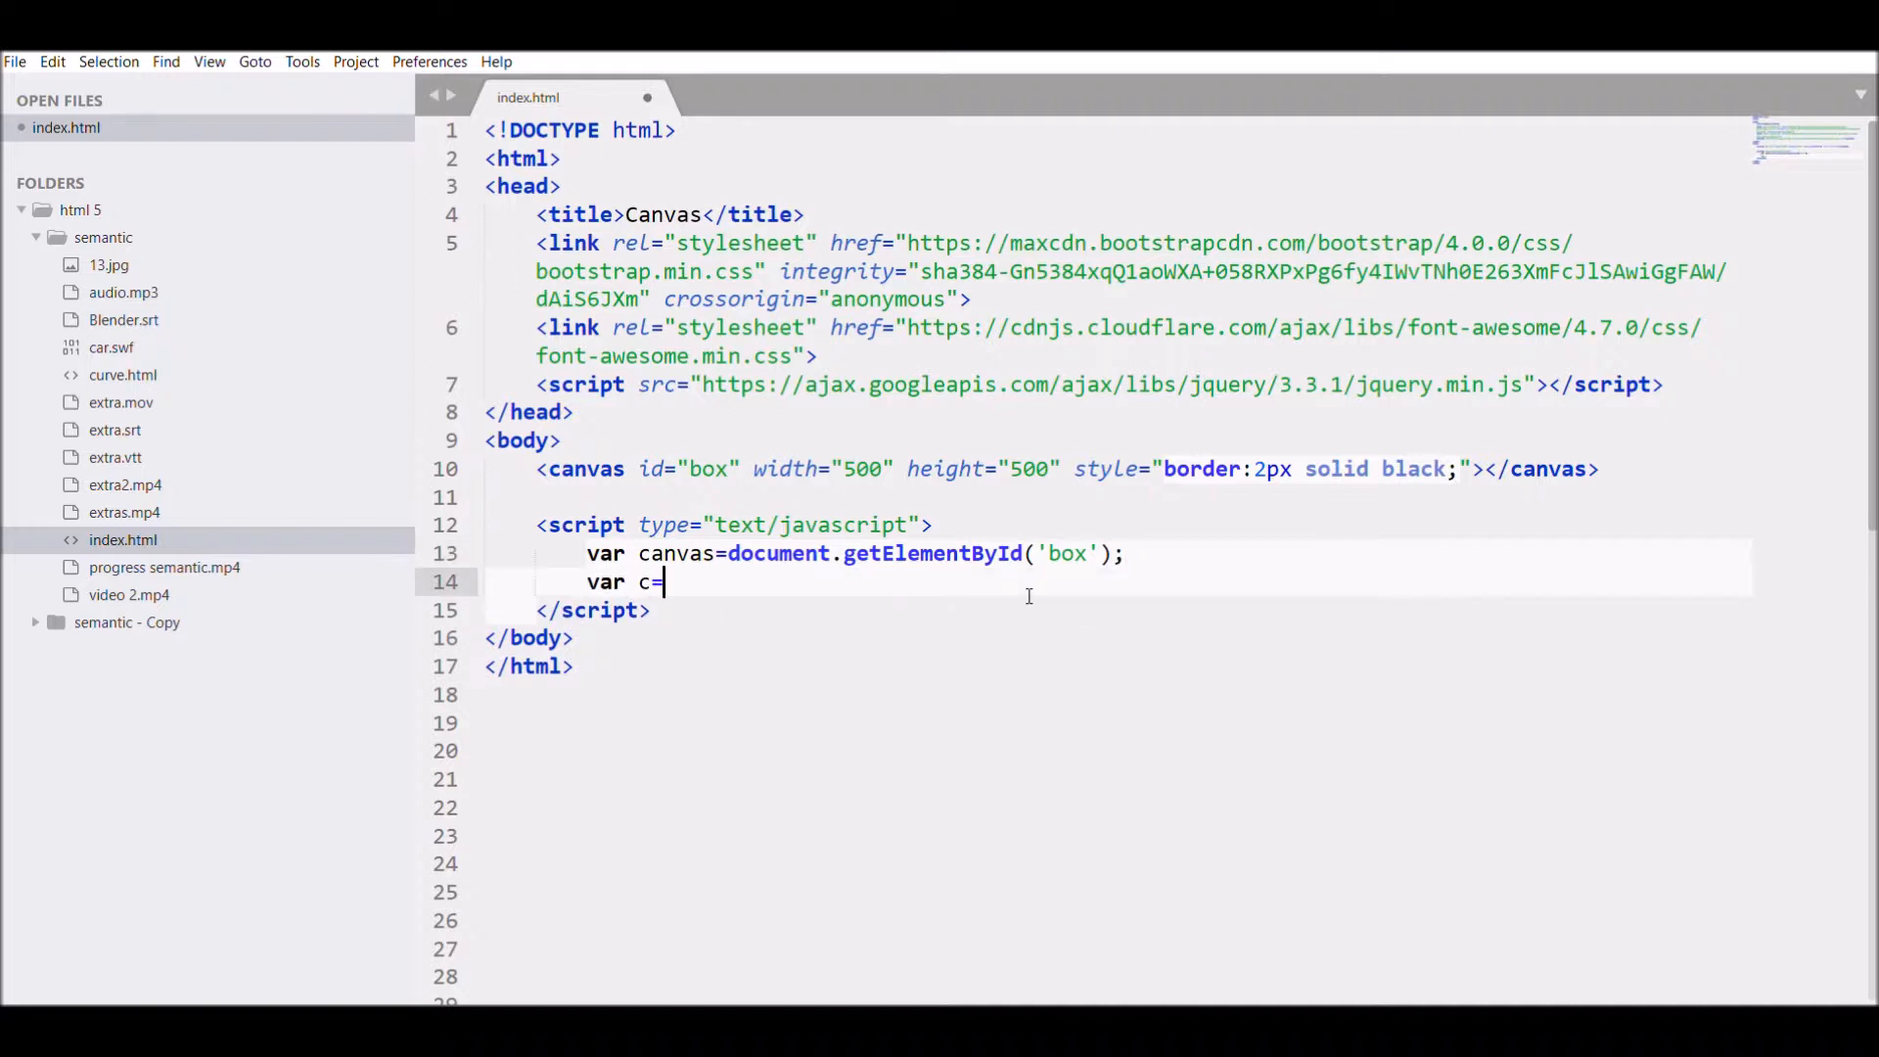
type("canvas.ge")
type("tContext(")
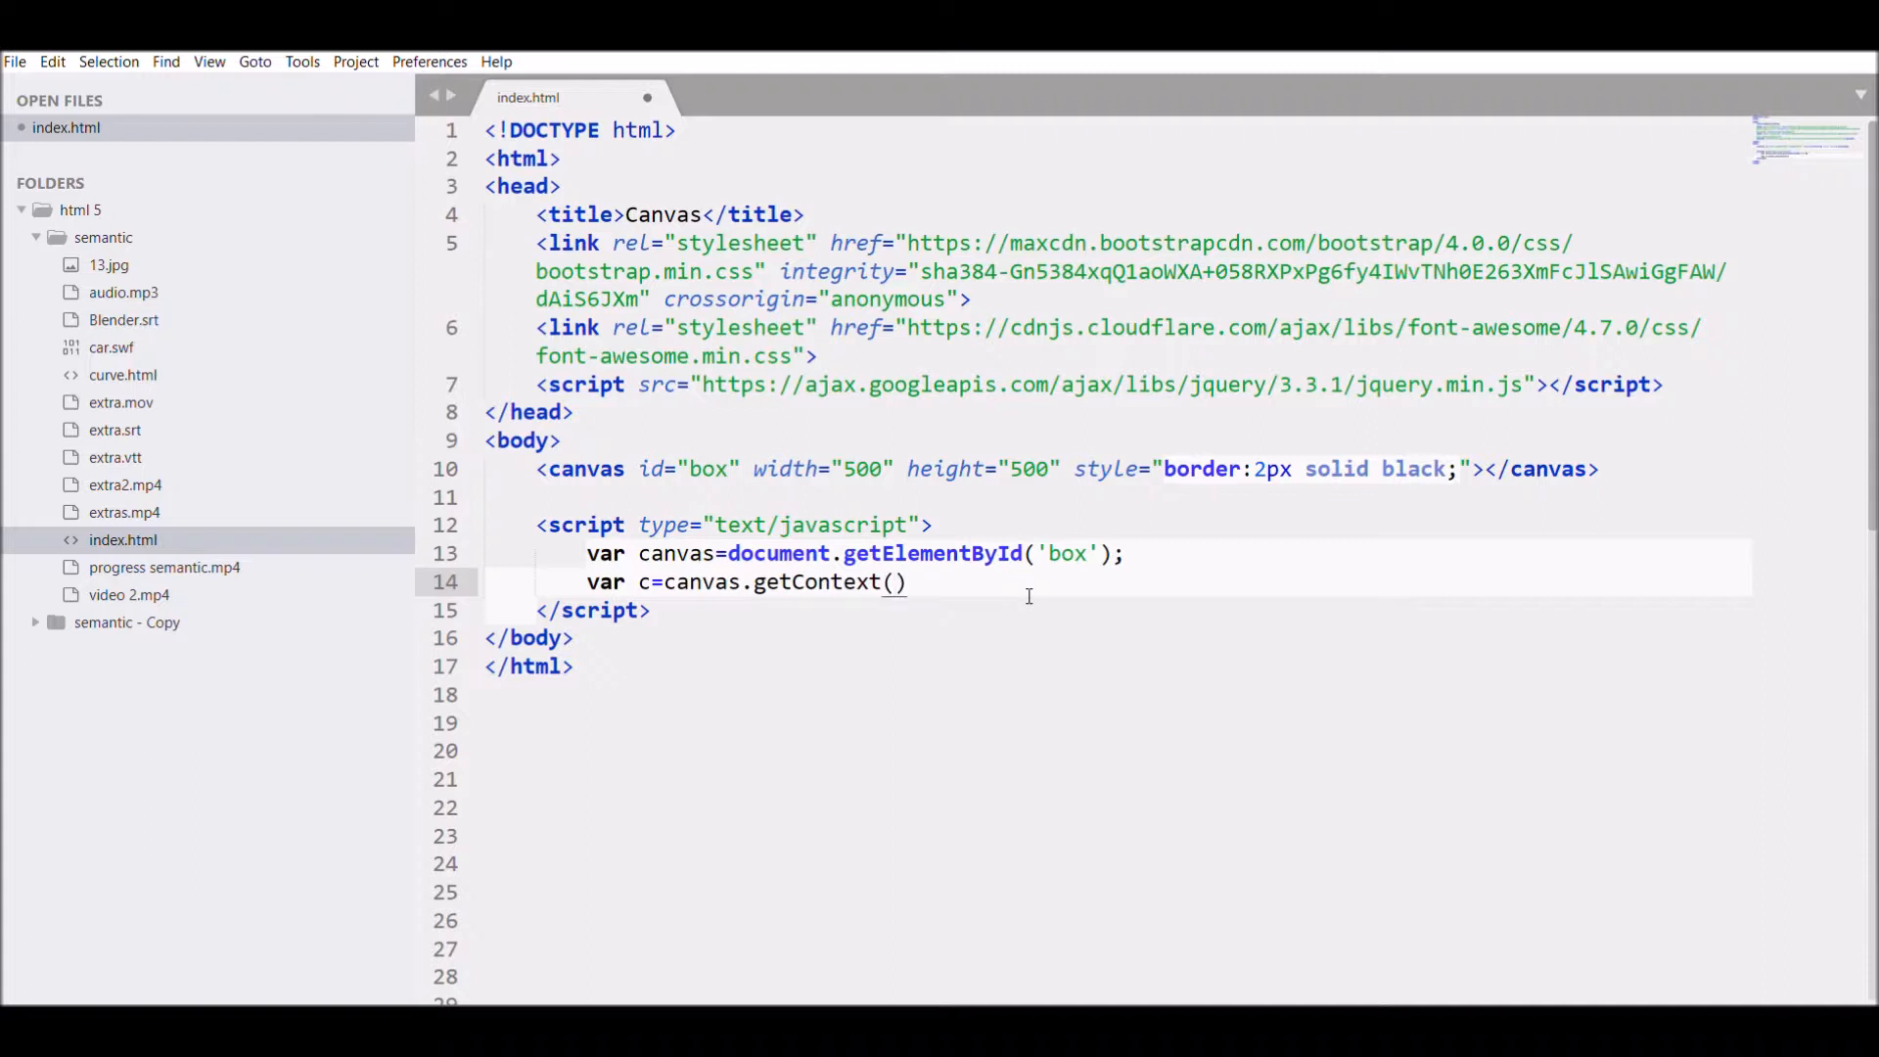
type("'2d'")
key("Right")
type(";")
key("Return")
key("Return")
type("//")
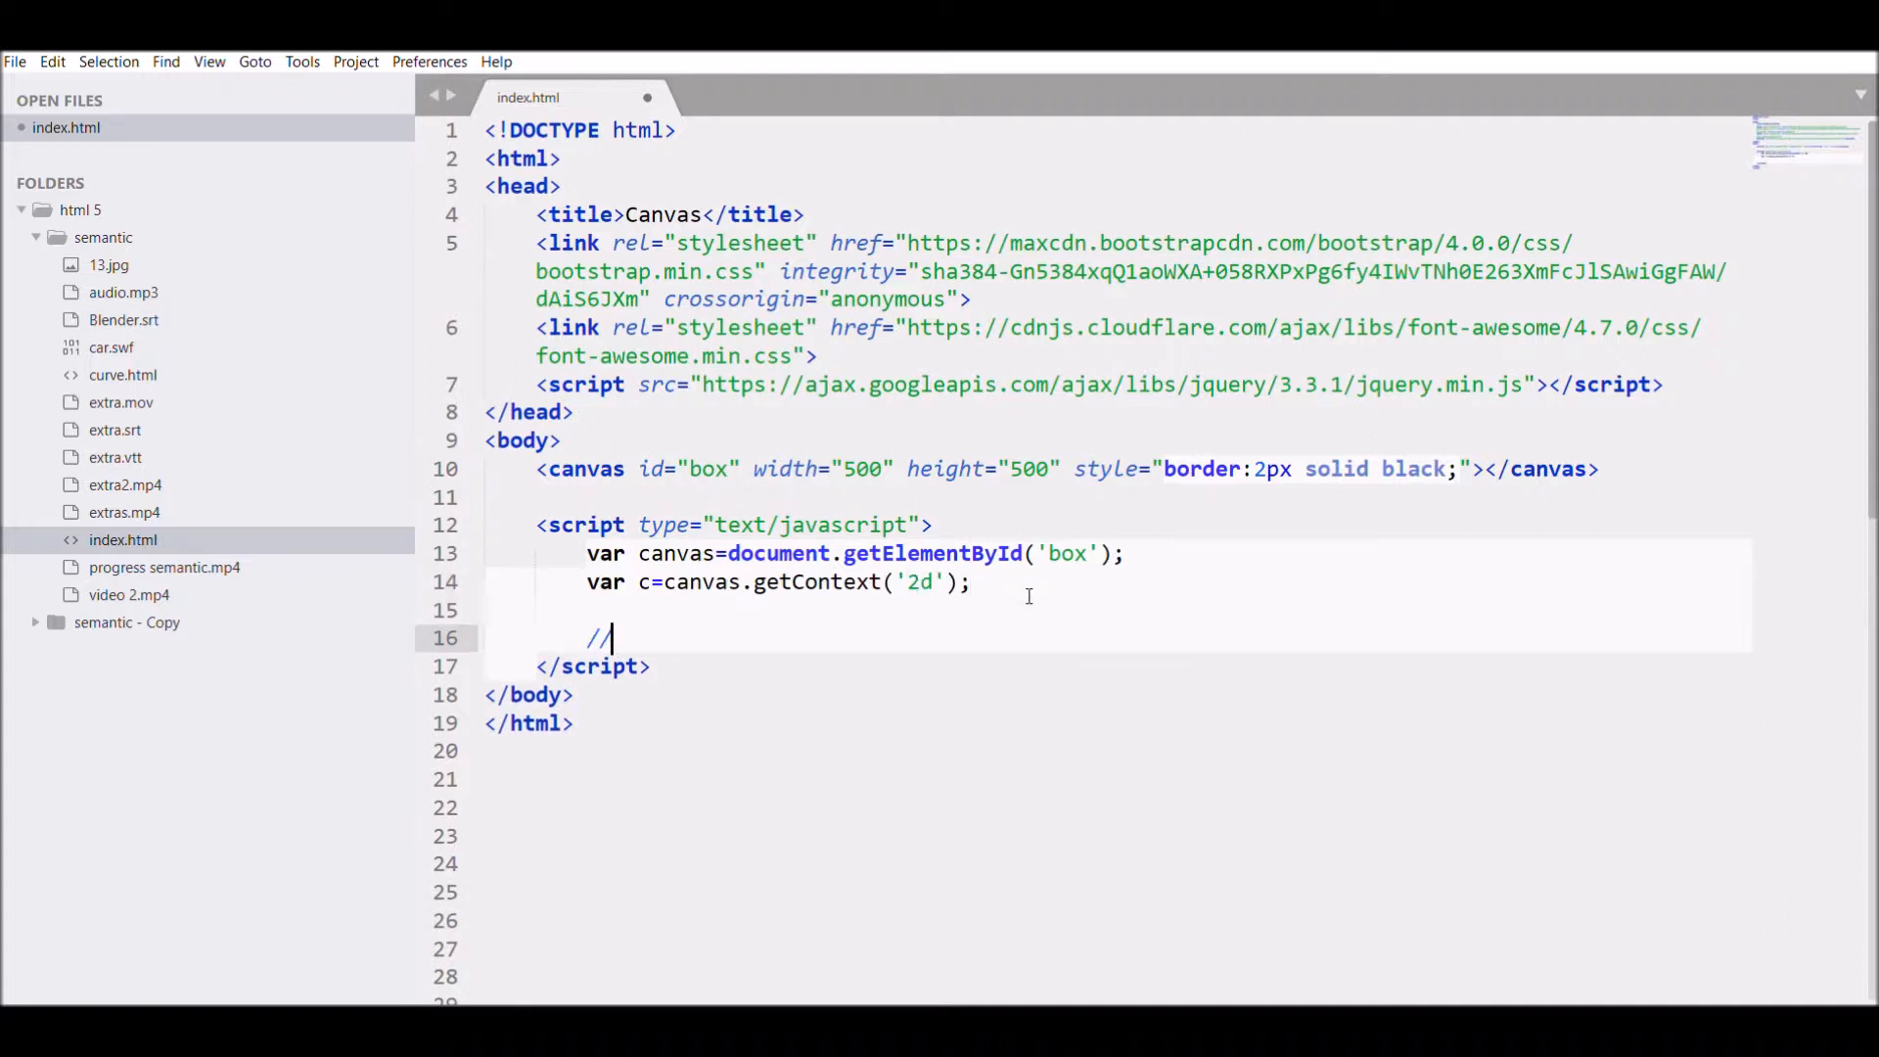
type("create gradi")
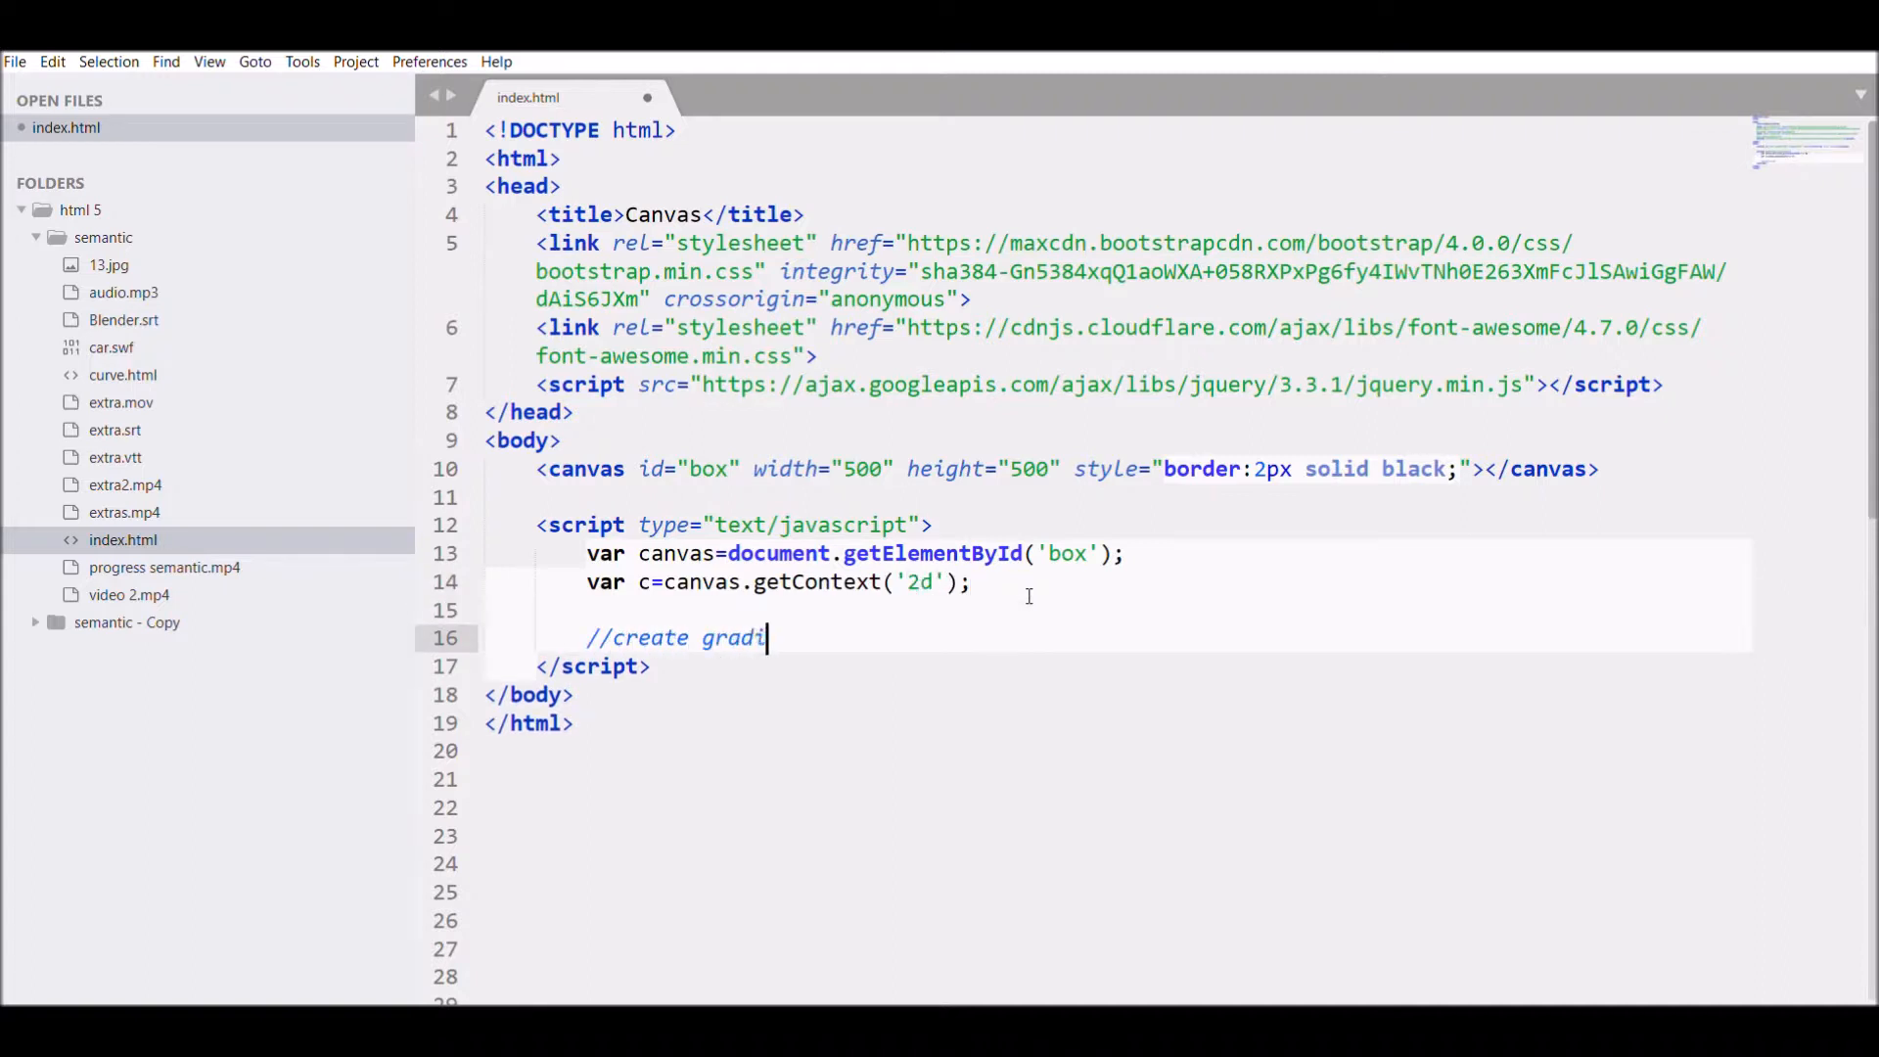
type("ent")
- Under a //create gradient comment, define grad = c.createLinearGradient(0,0,100,0)
key("Return")
type("var ")
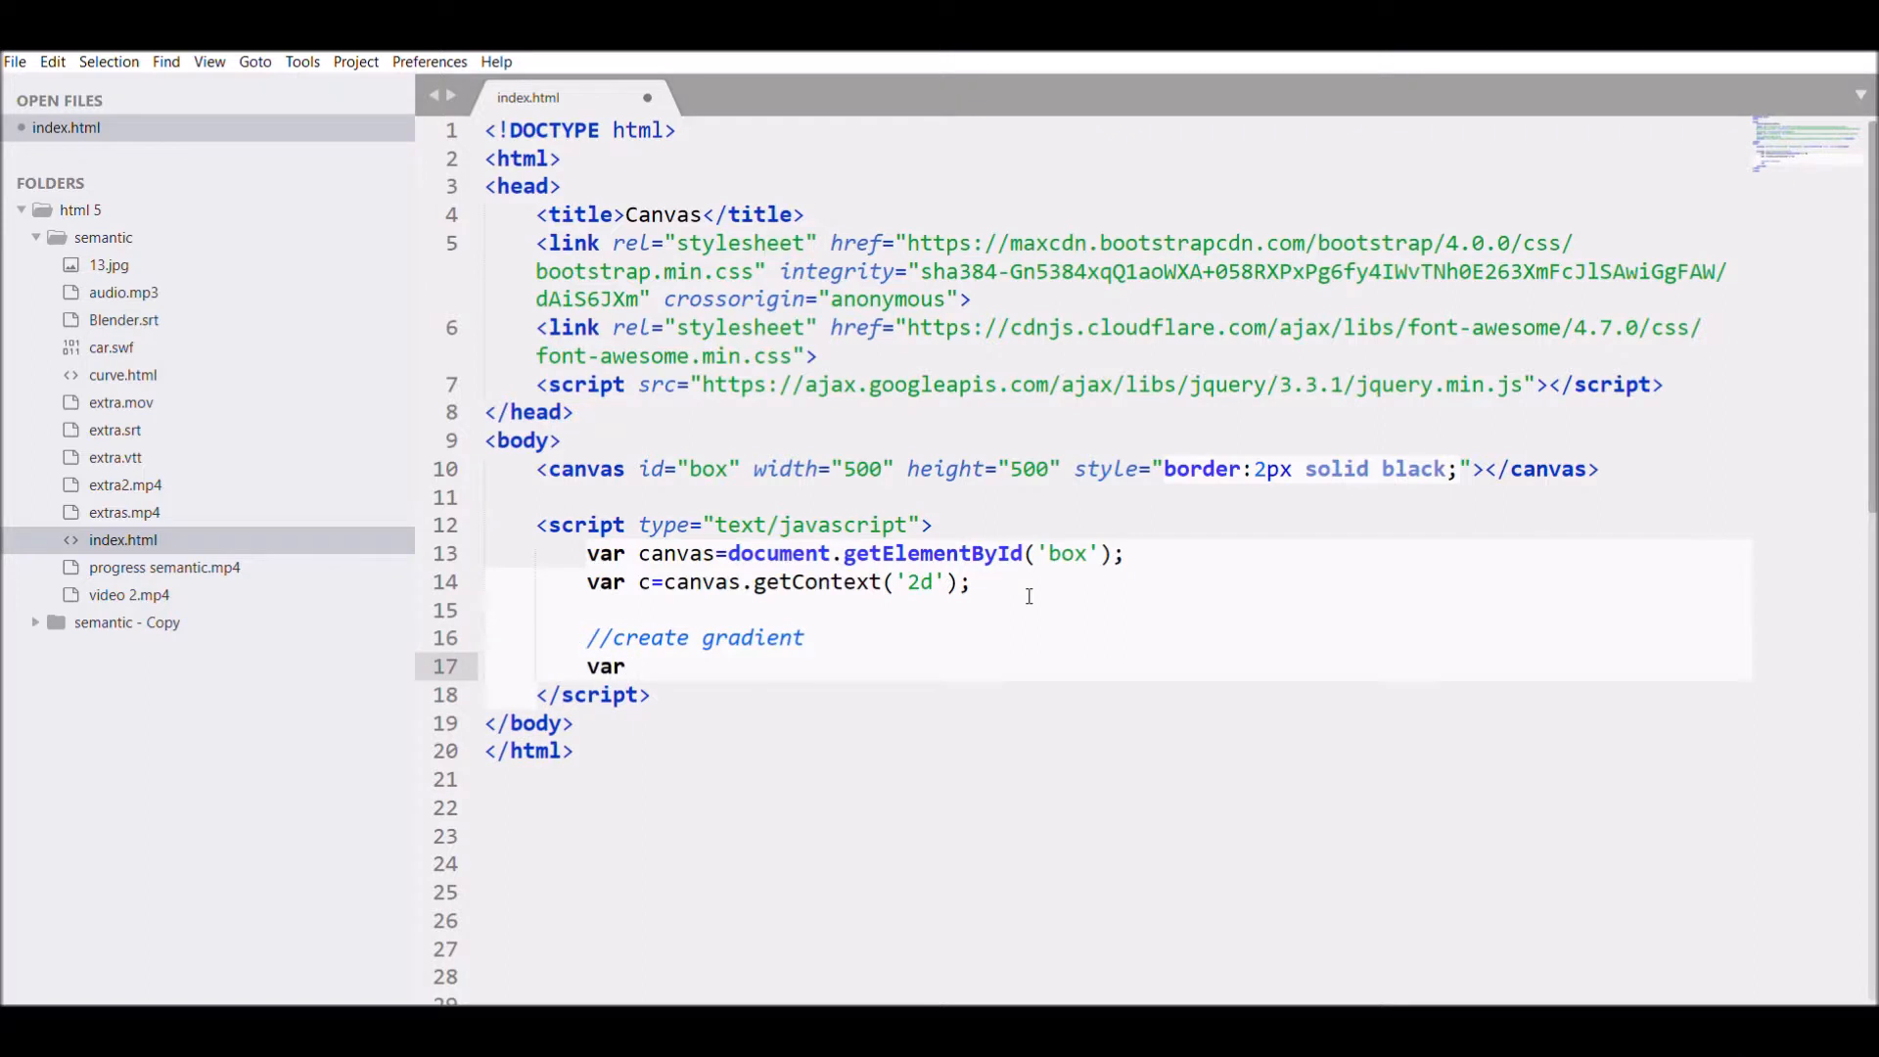
type("grad")
type("=")
type("c.create")
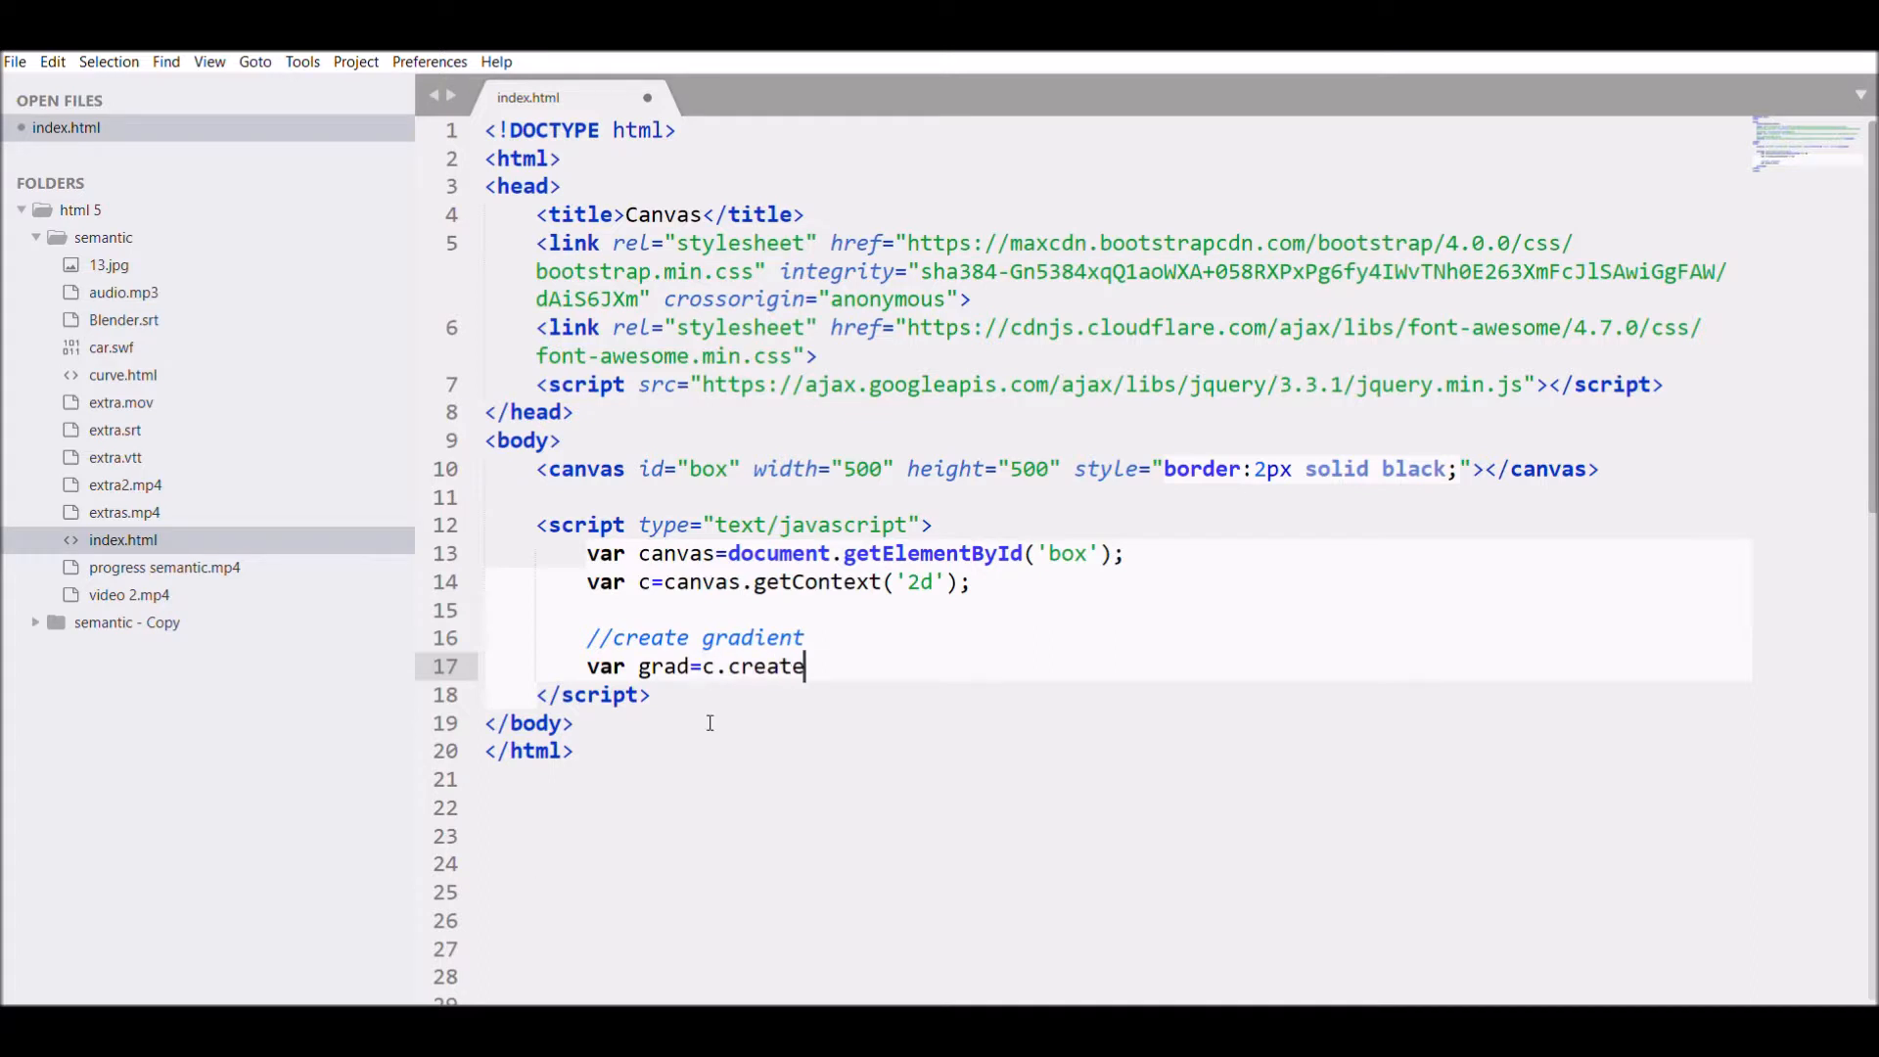
type("Gra")
key("BackSpace")
key("BackSpace")
key("BackSpace")
type("Linear")
type("Gradient")
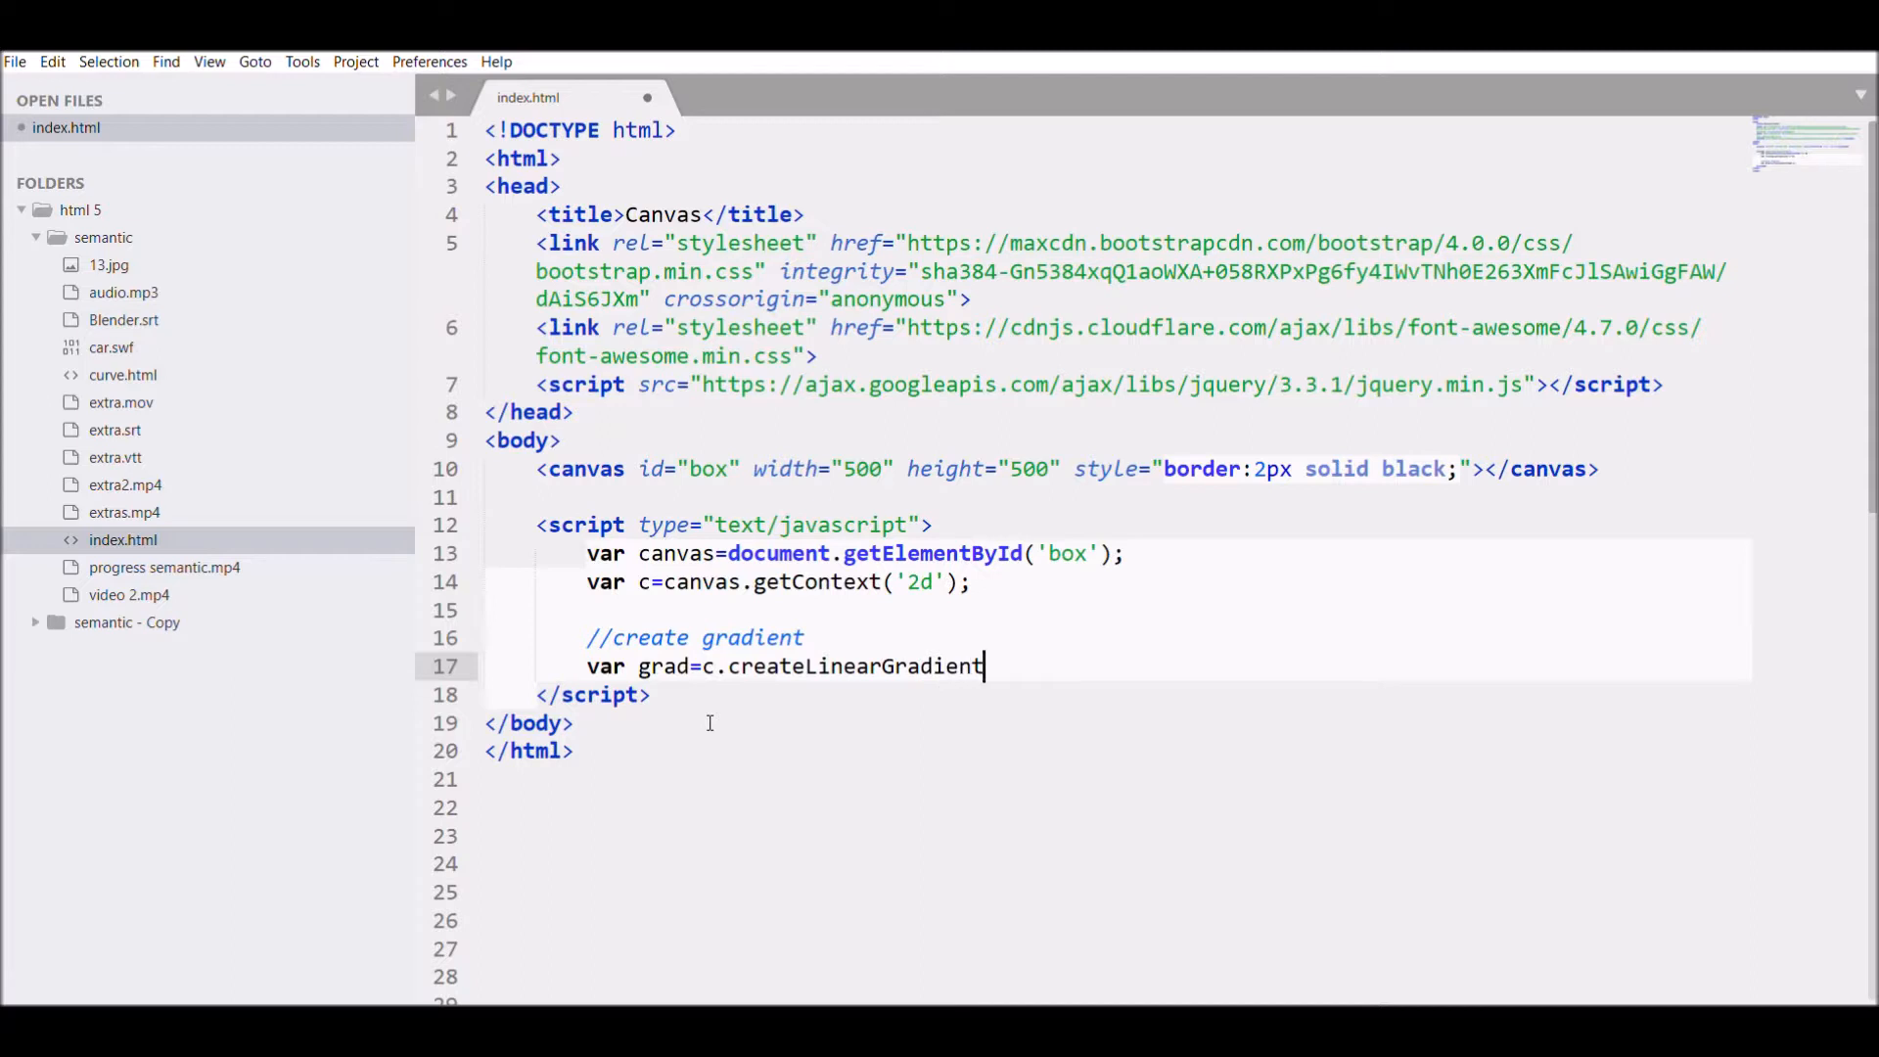
type("(0")
type(",0,")
key("BackSpace")
type(",100,0")
key("Right")
type(";")
key("Return")
type("gra")
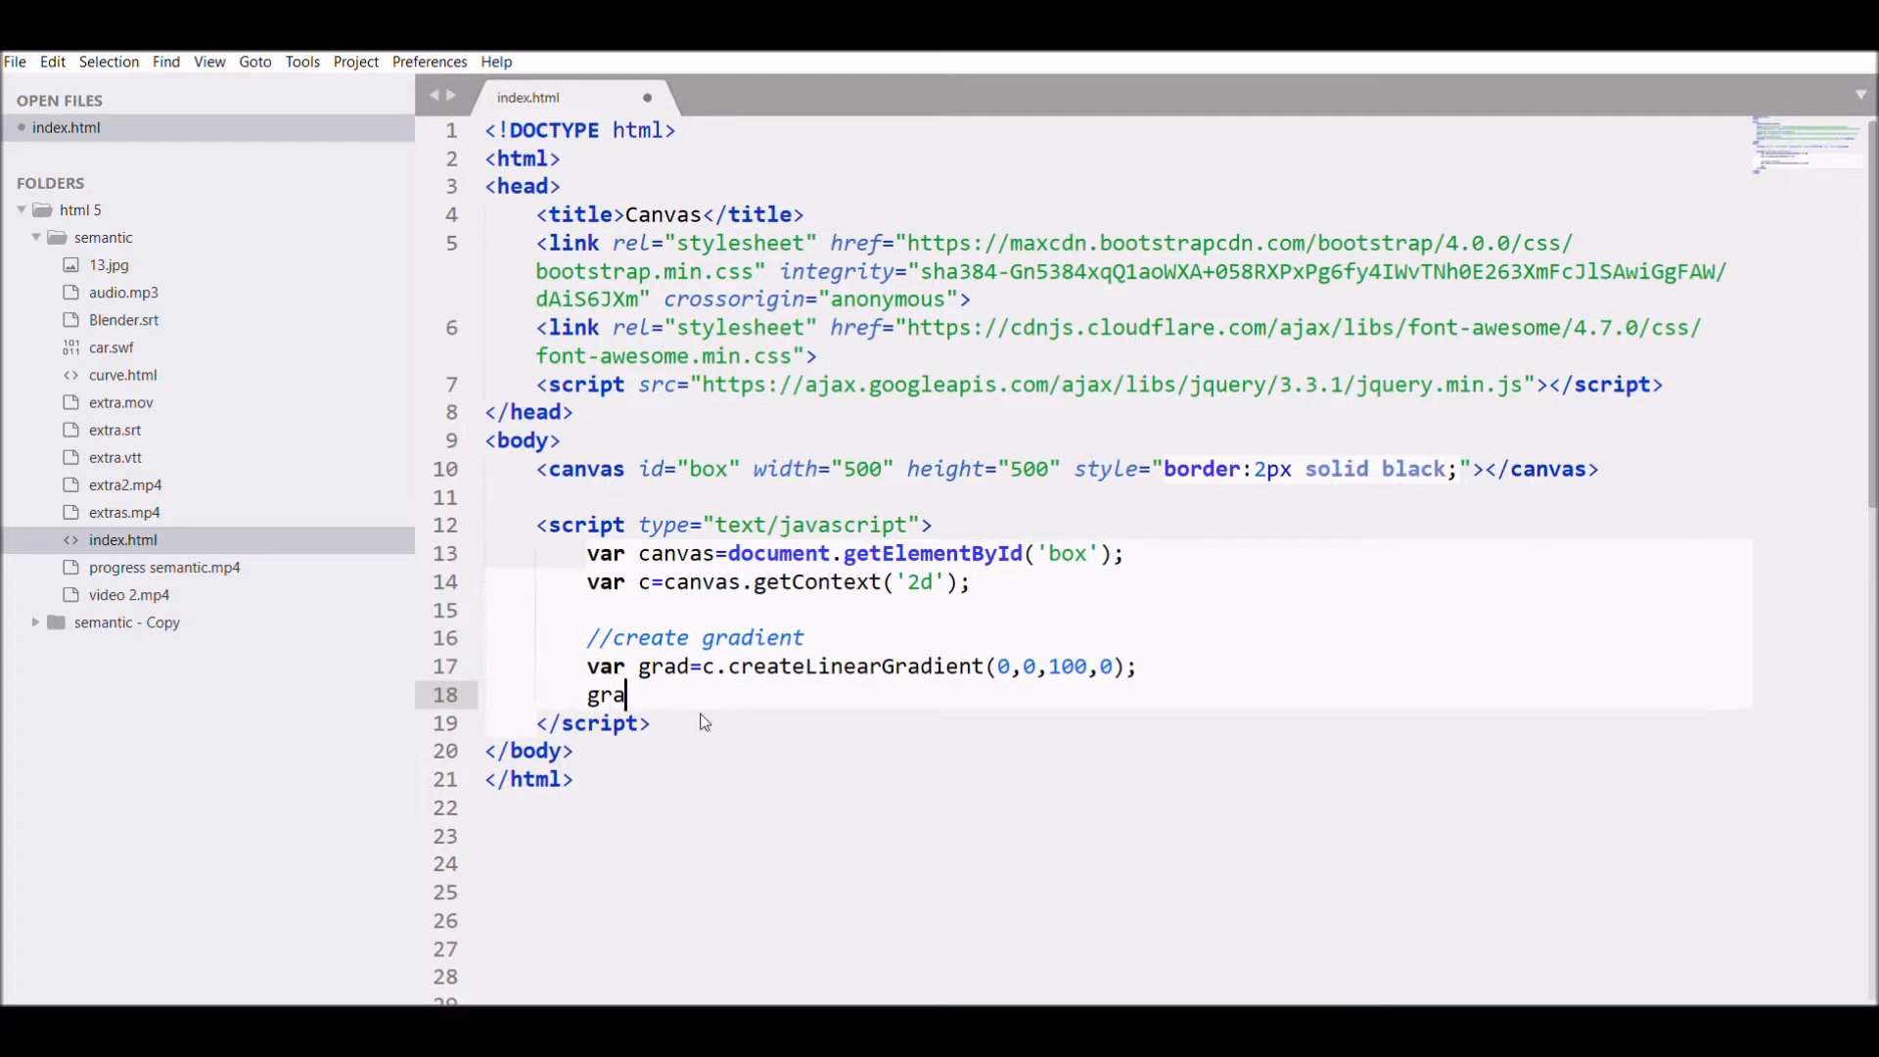
type("d.")
type("add")
type("ColorStop")
type("(0,\"red")
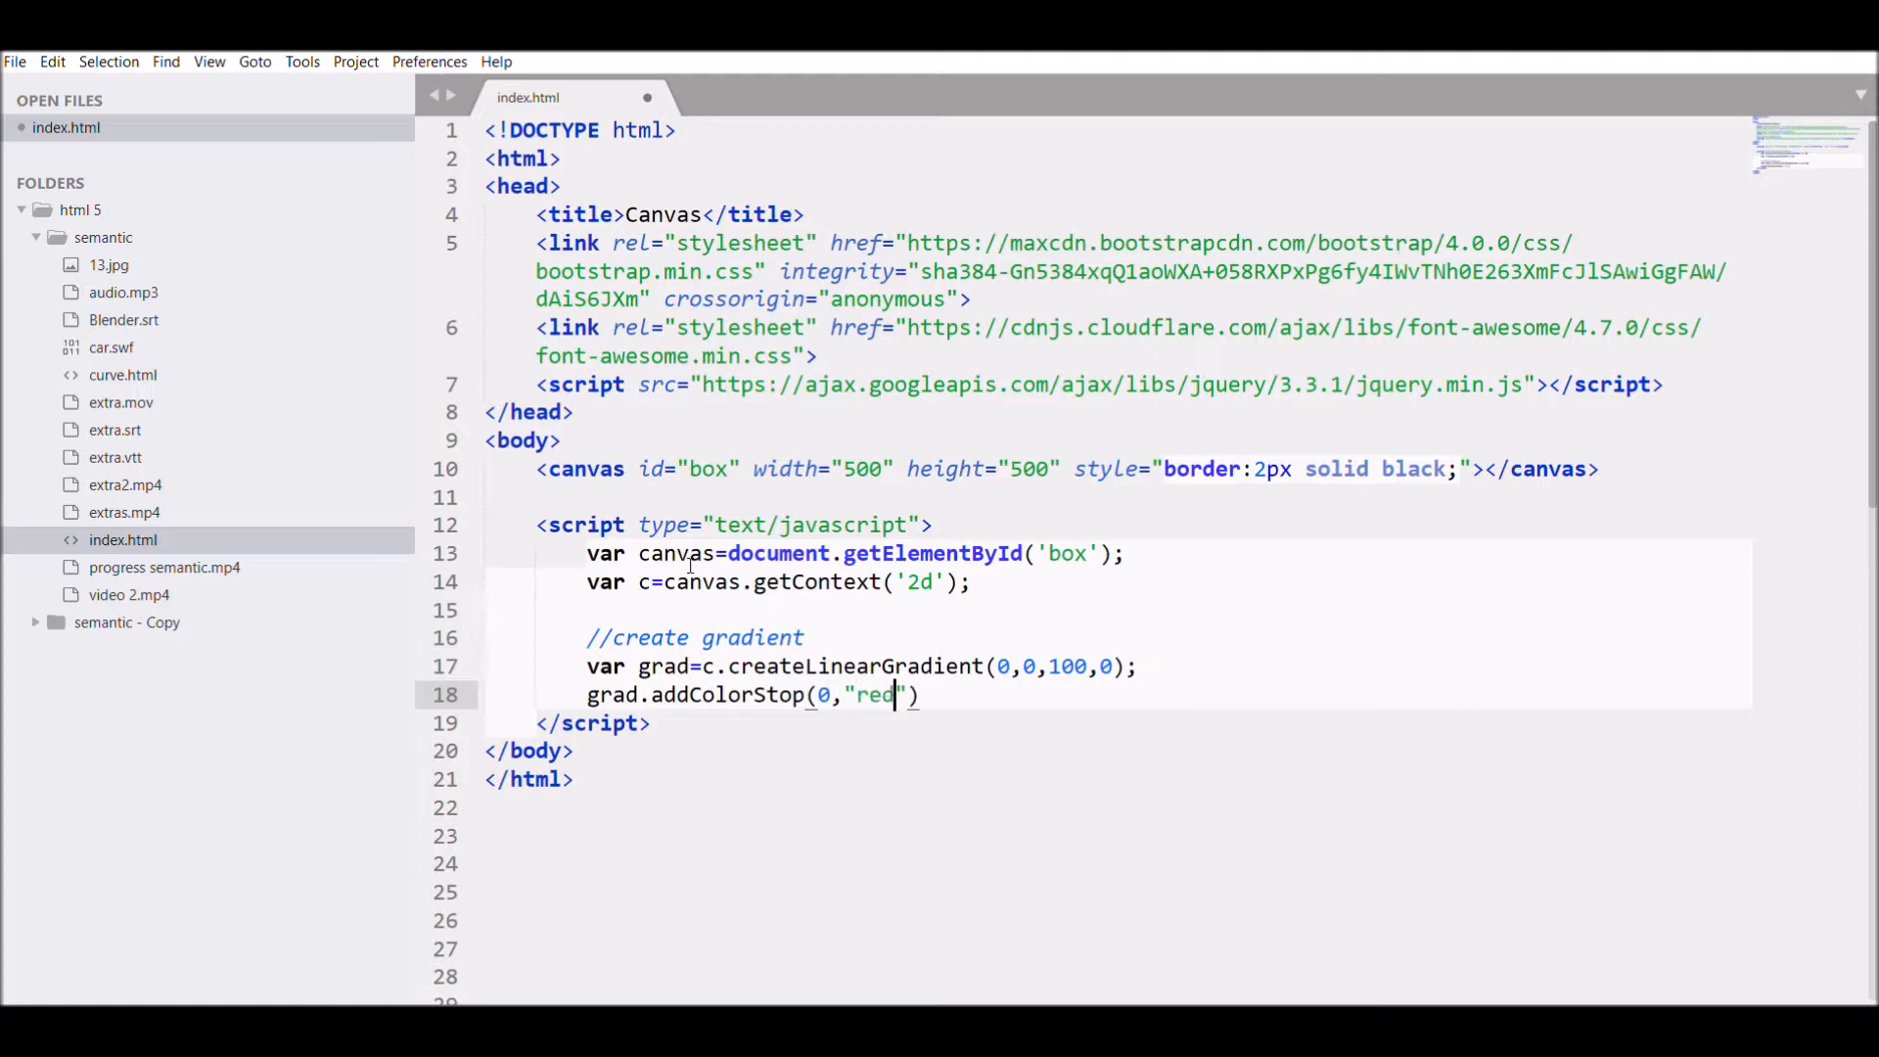
type("\");")
- Add red and blue color stops, set fillStyle to grad and fillRect(0,0,500,500)
key("Return")
type("grad.")
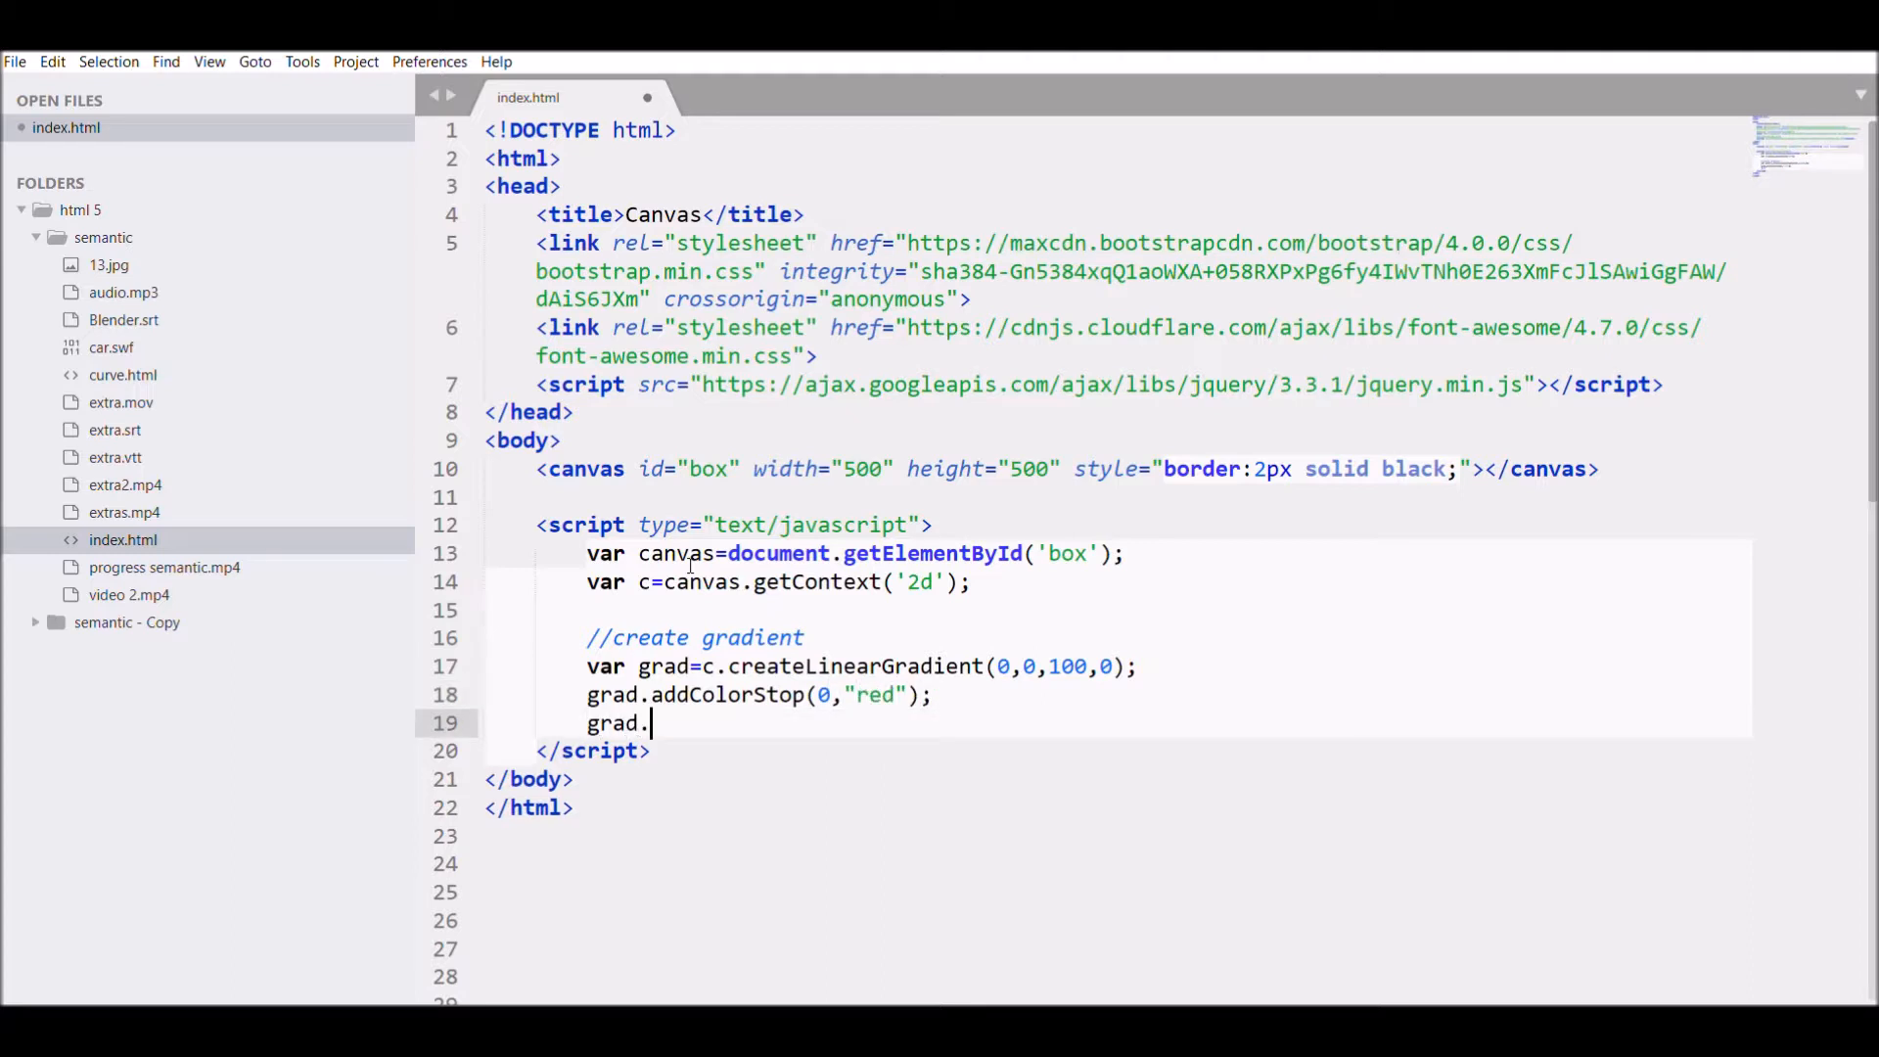
type("addColorStop(1,")
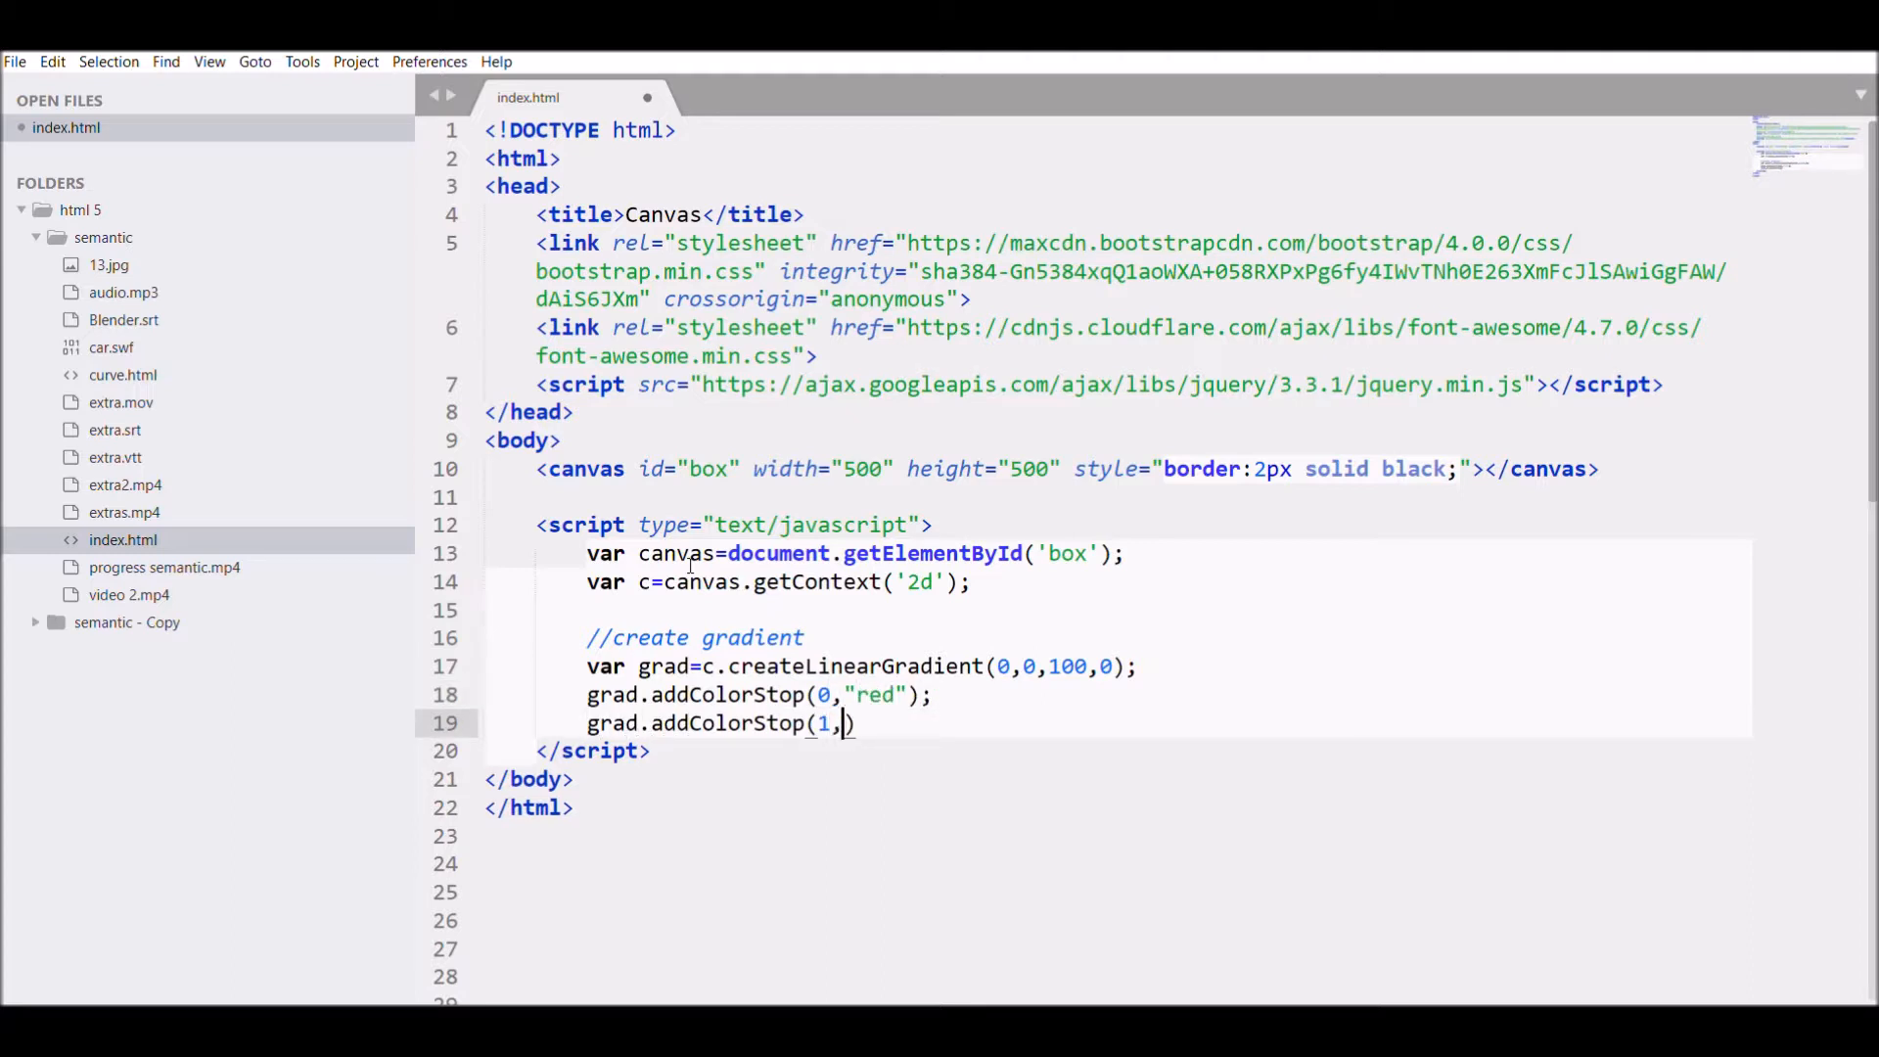
type("\"blue\");")
key("Return")
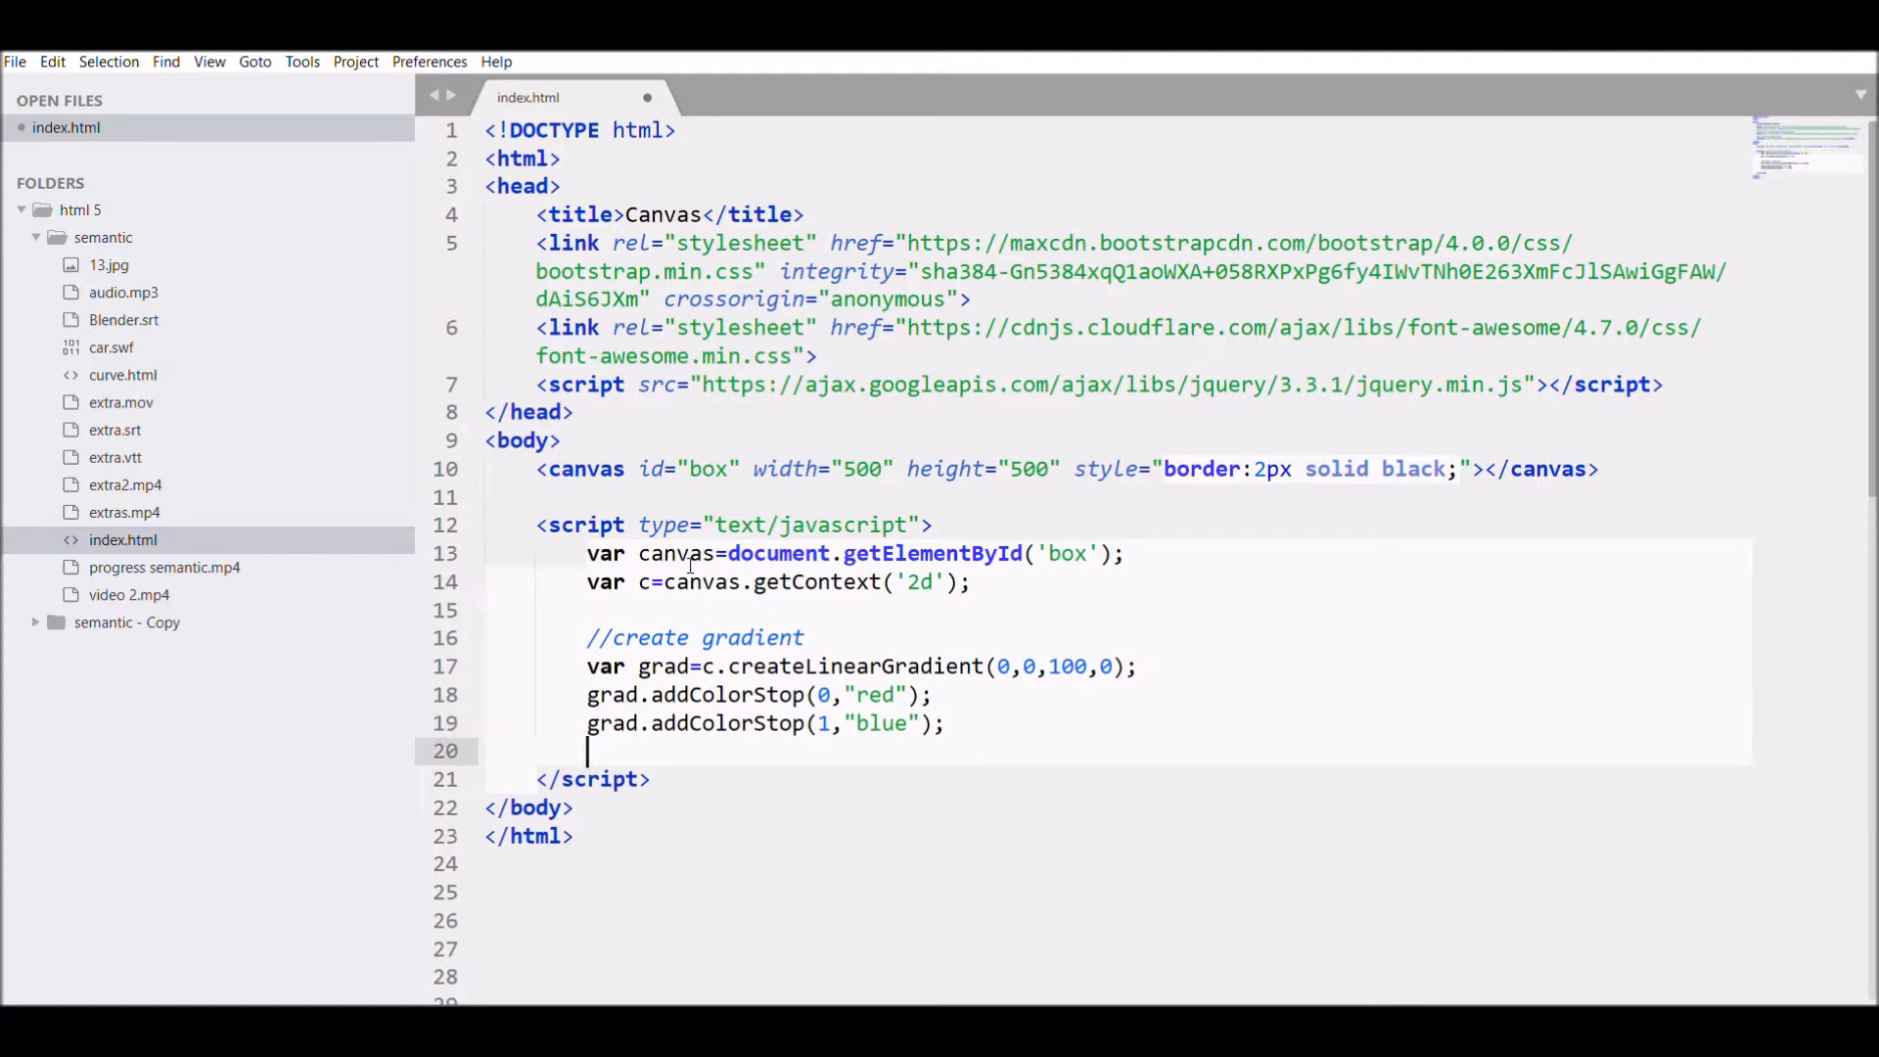
type("c.fill")
type("Style=")
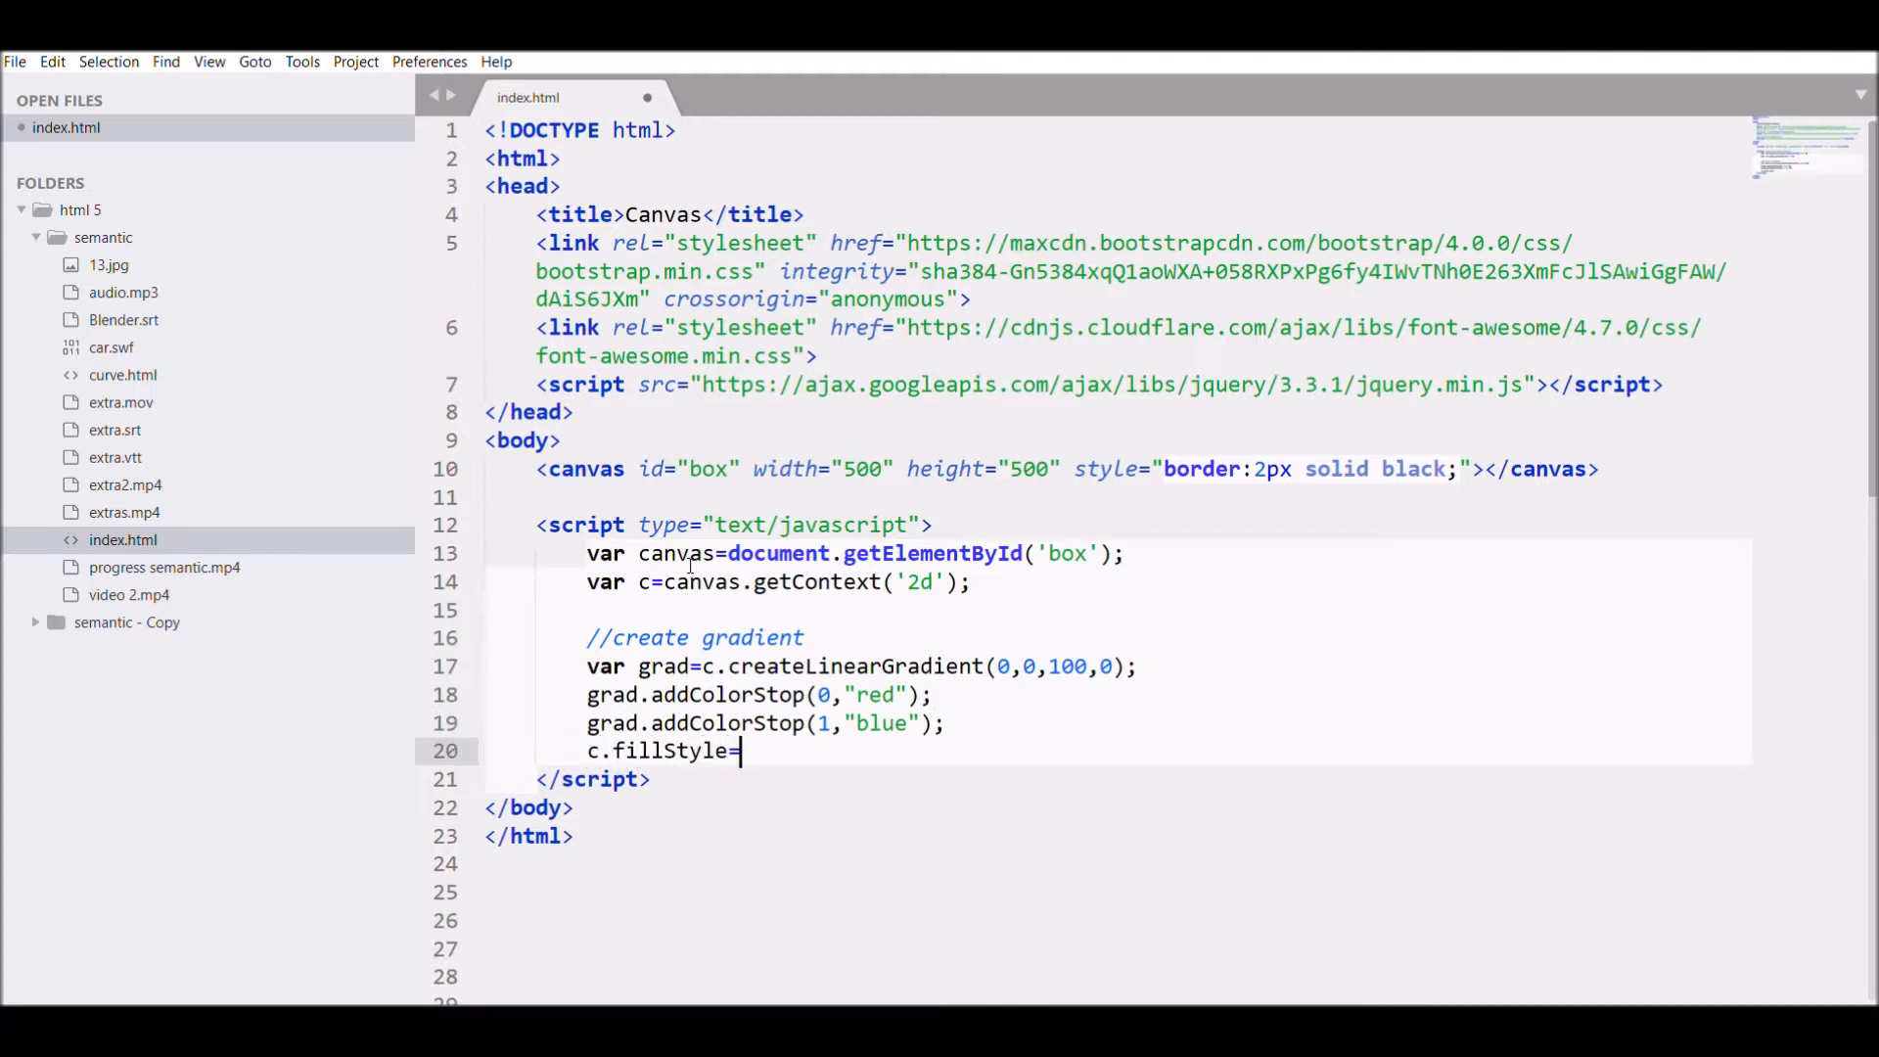
type("grad;")
key("Return")
type("c")
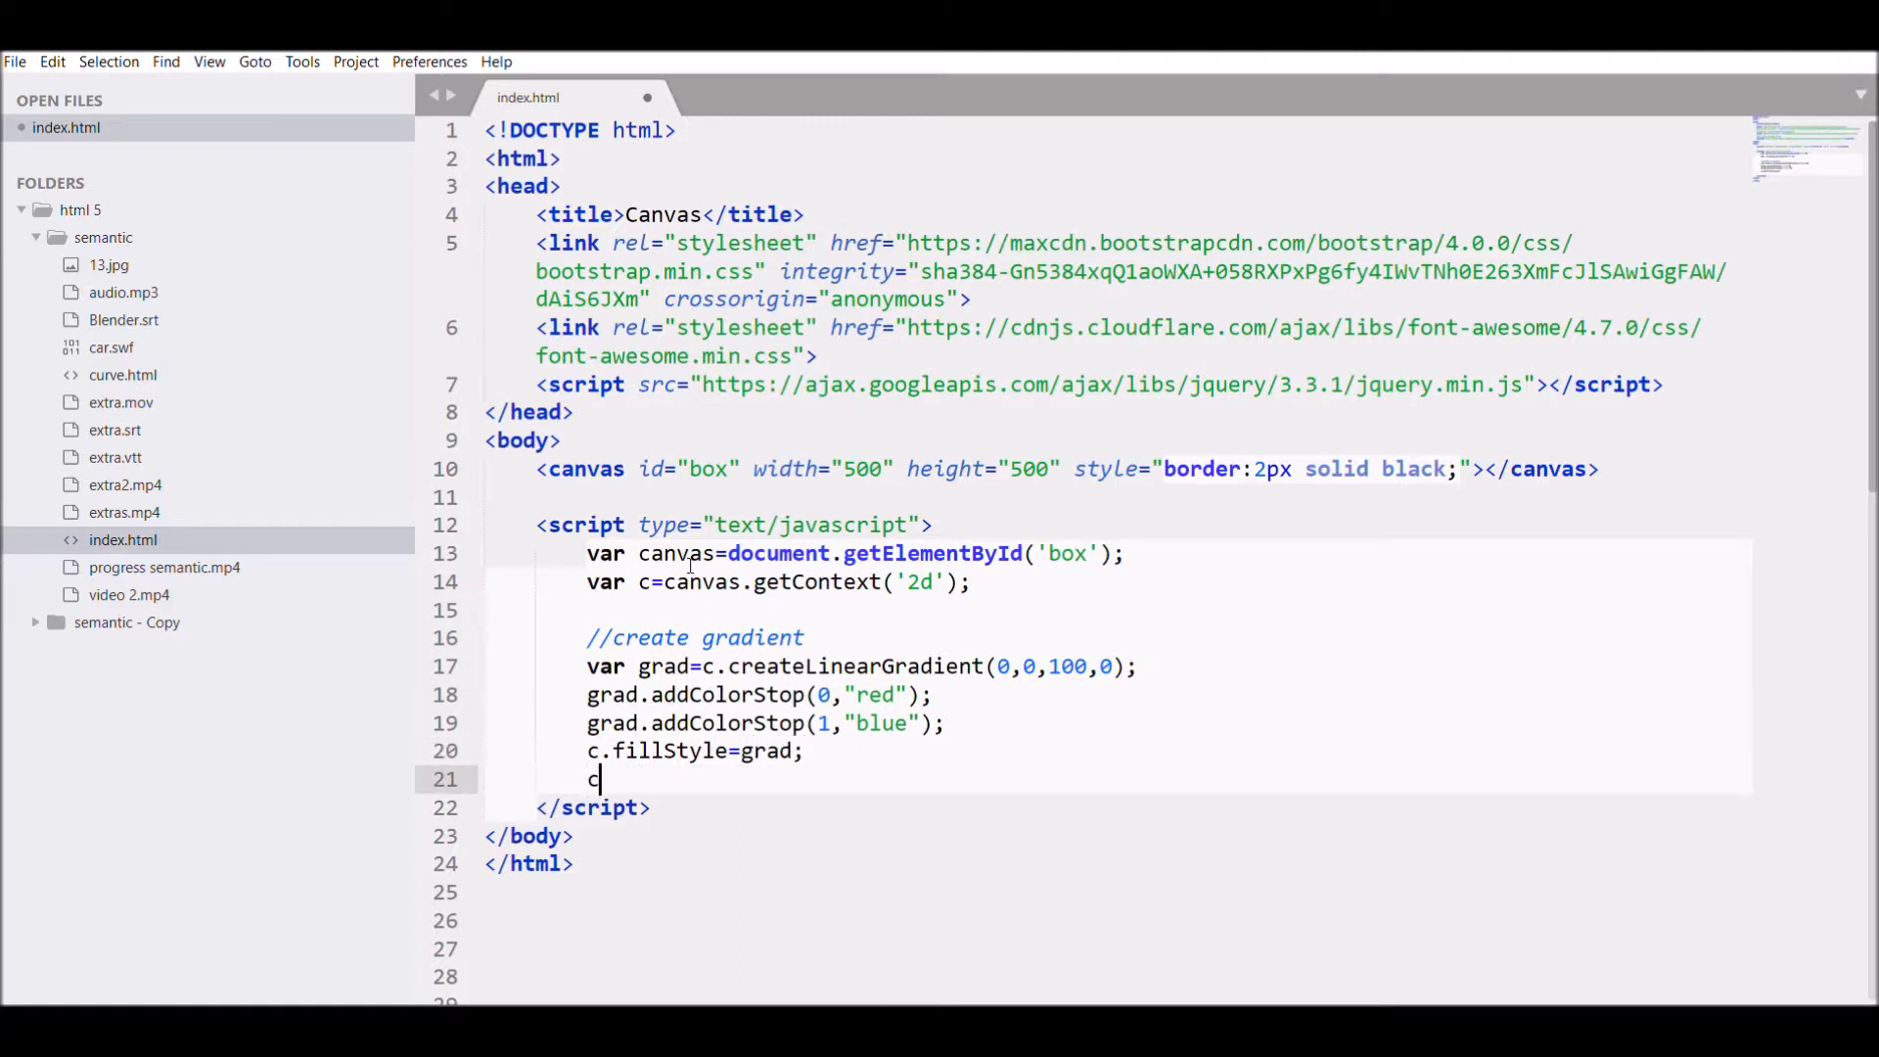
type(".fillRect(")
type("0,0")
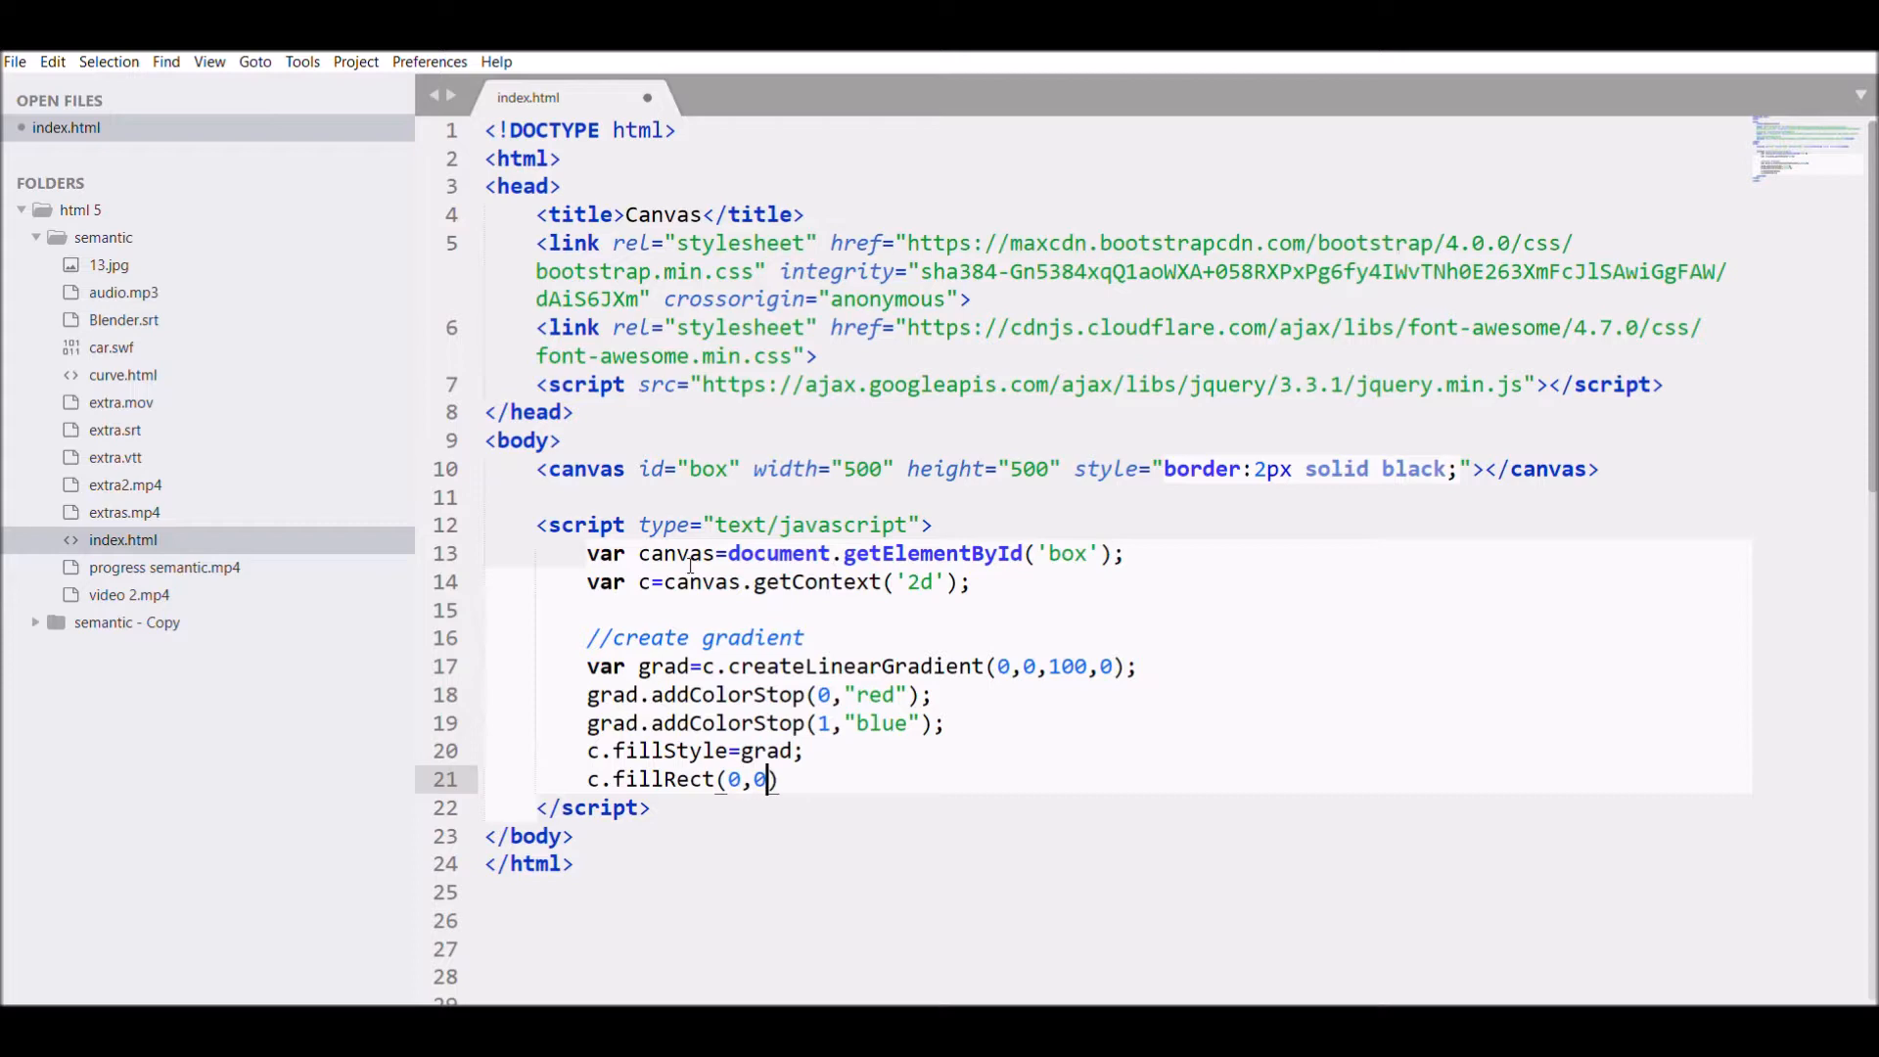
type(",500,500")
key("Right")
type(";")
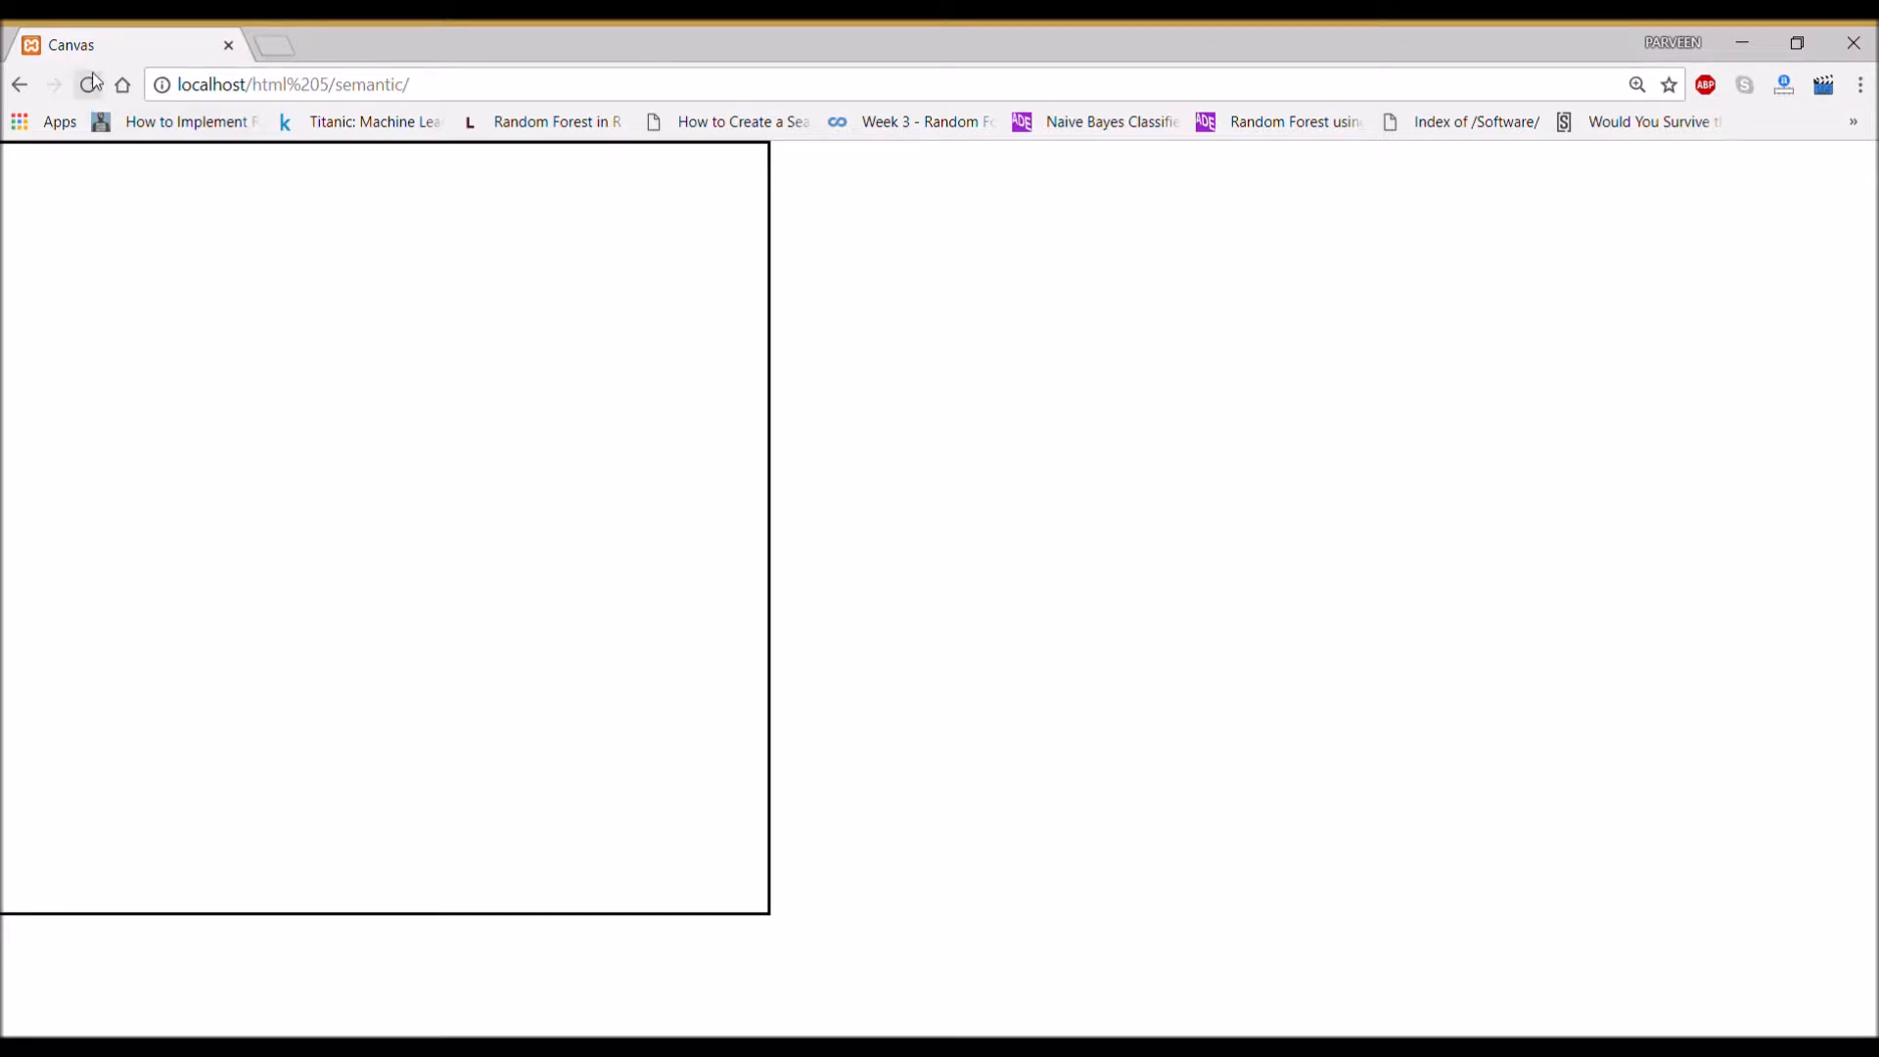
- Reload the page in Chrome to see the horizontal red-to-blue gradient
left_click(89, 84)
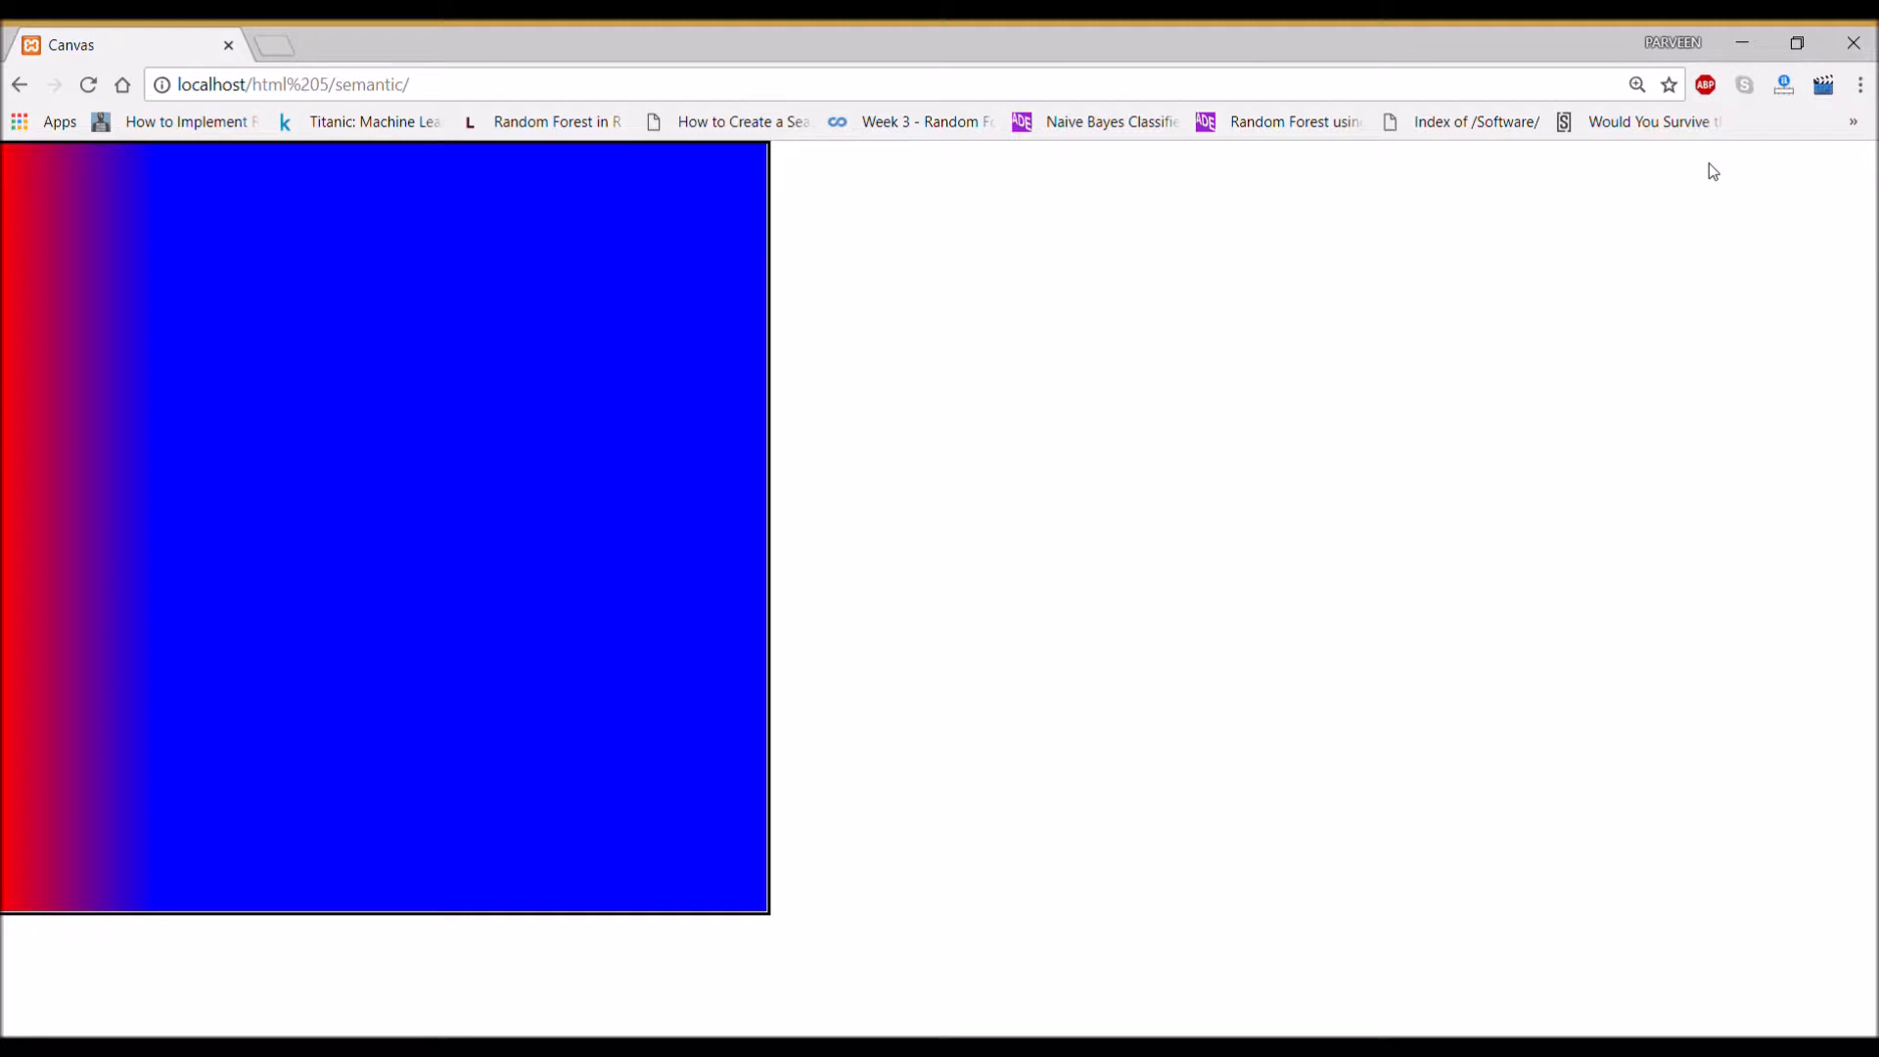
- Change the gradient end point to (250,250), save, and reload to see a diagonal gradient
key("alt+Tab")
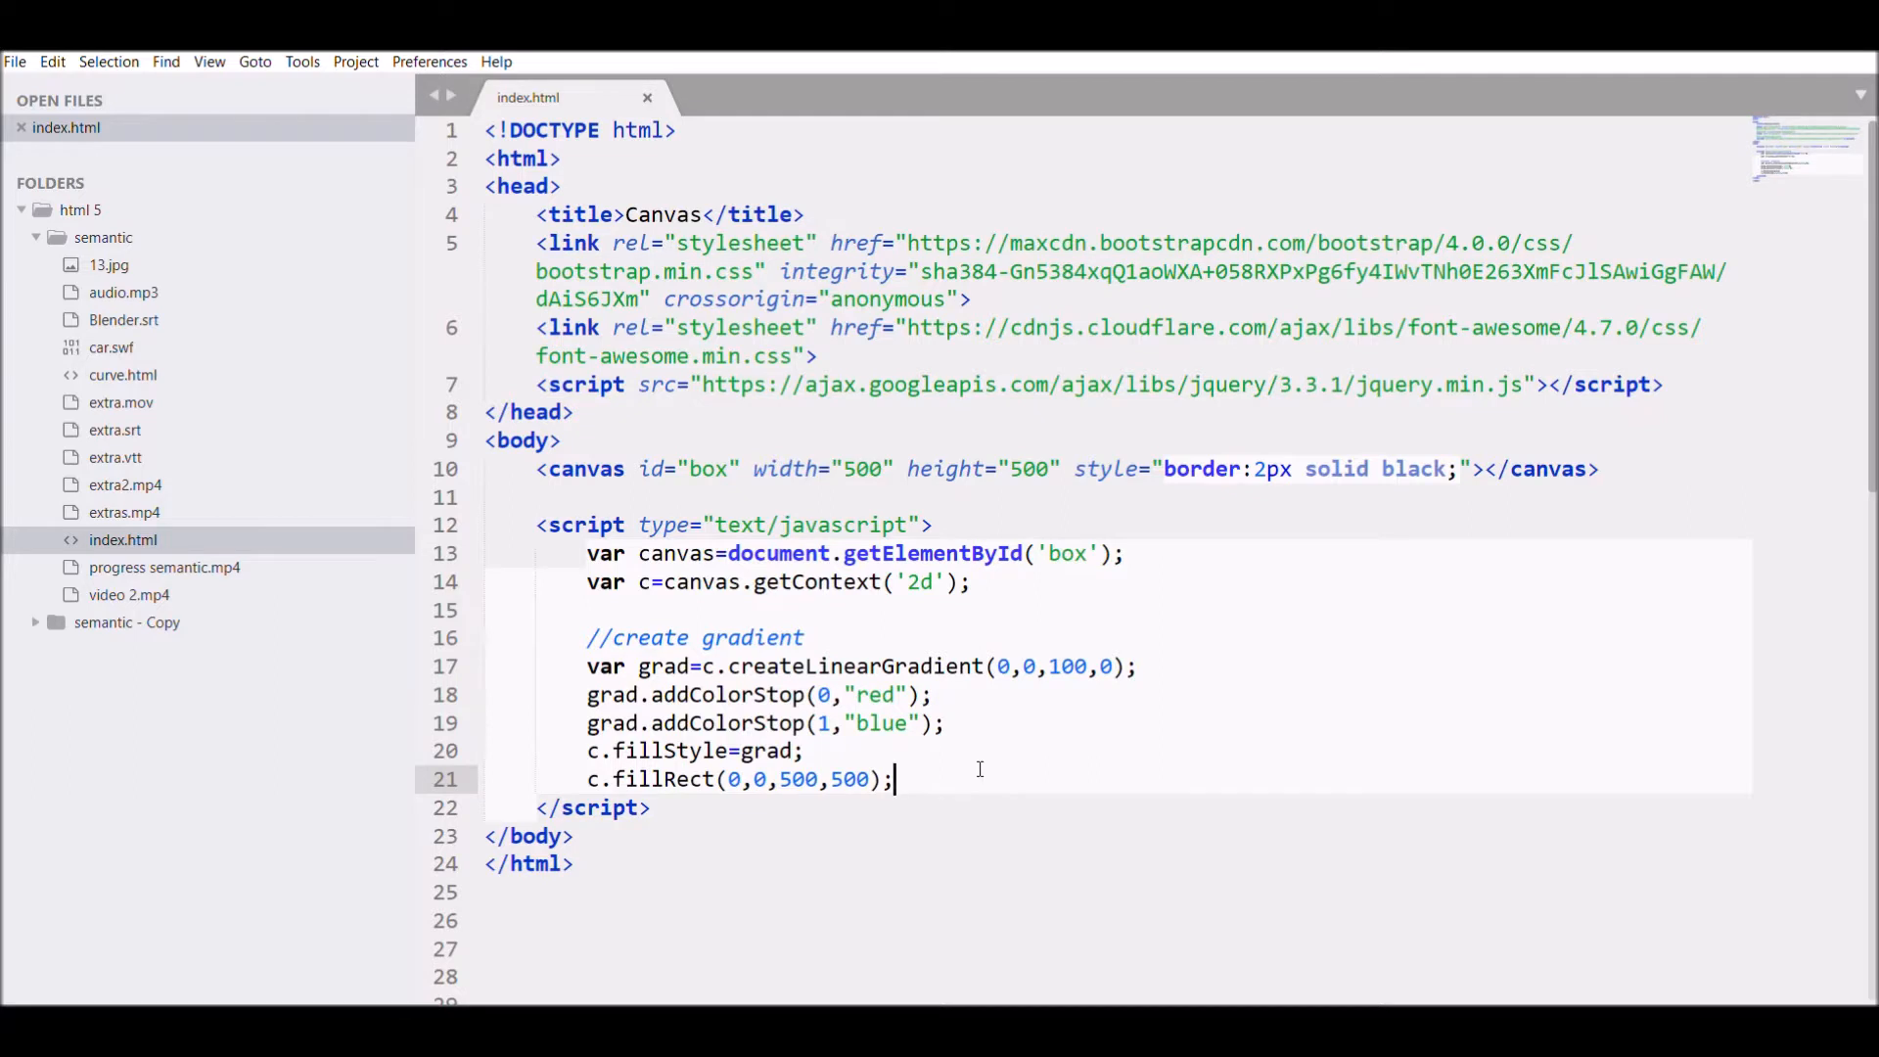
left_click(1065, 667)
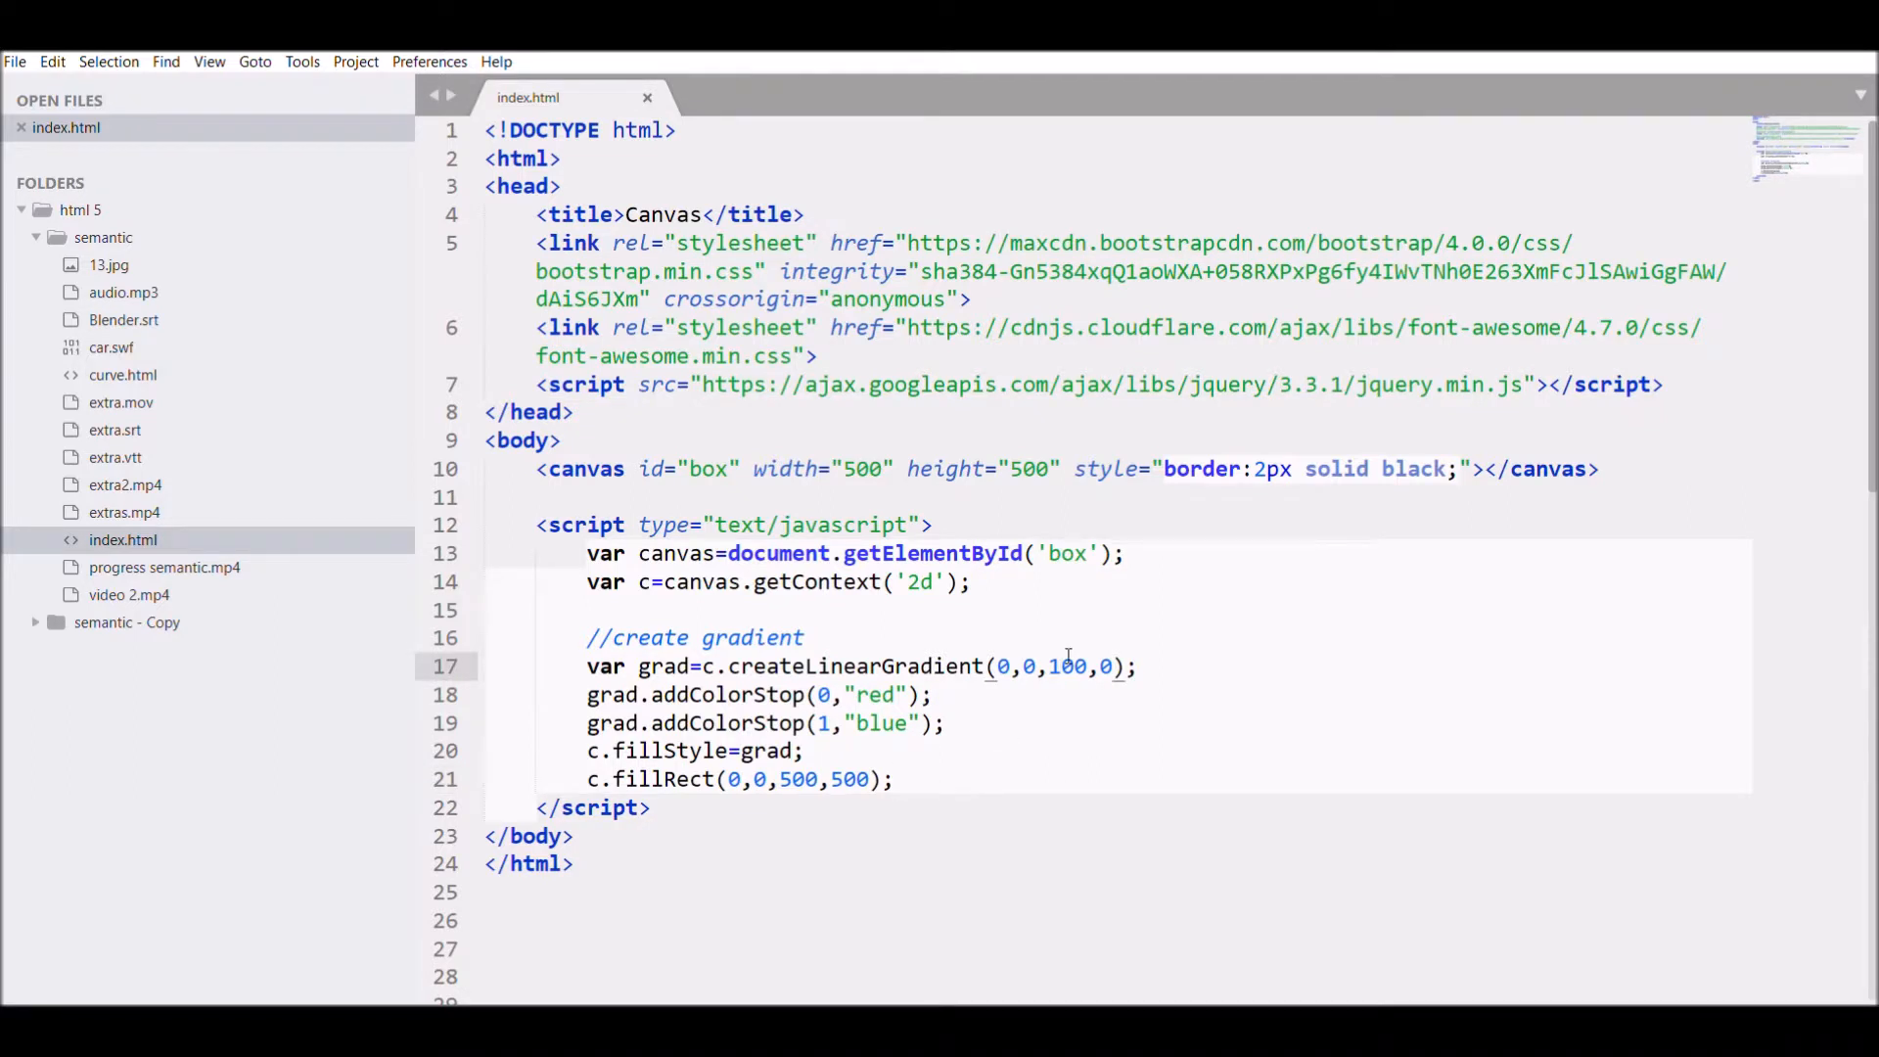
key("BackSpace")
key("BackSpace")
type("25")
key("ctrl+s")
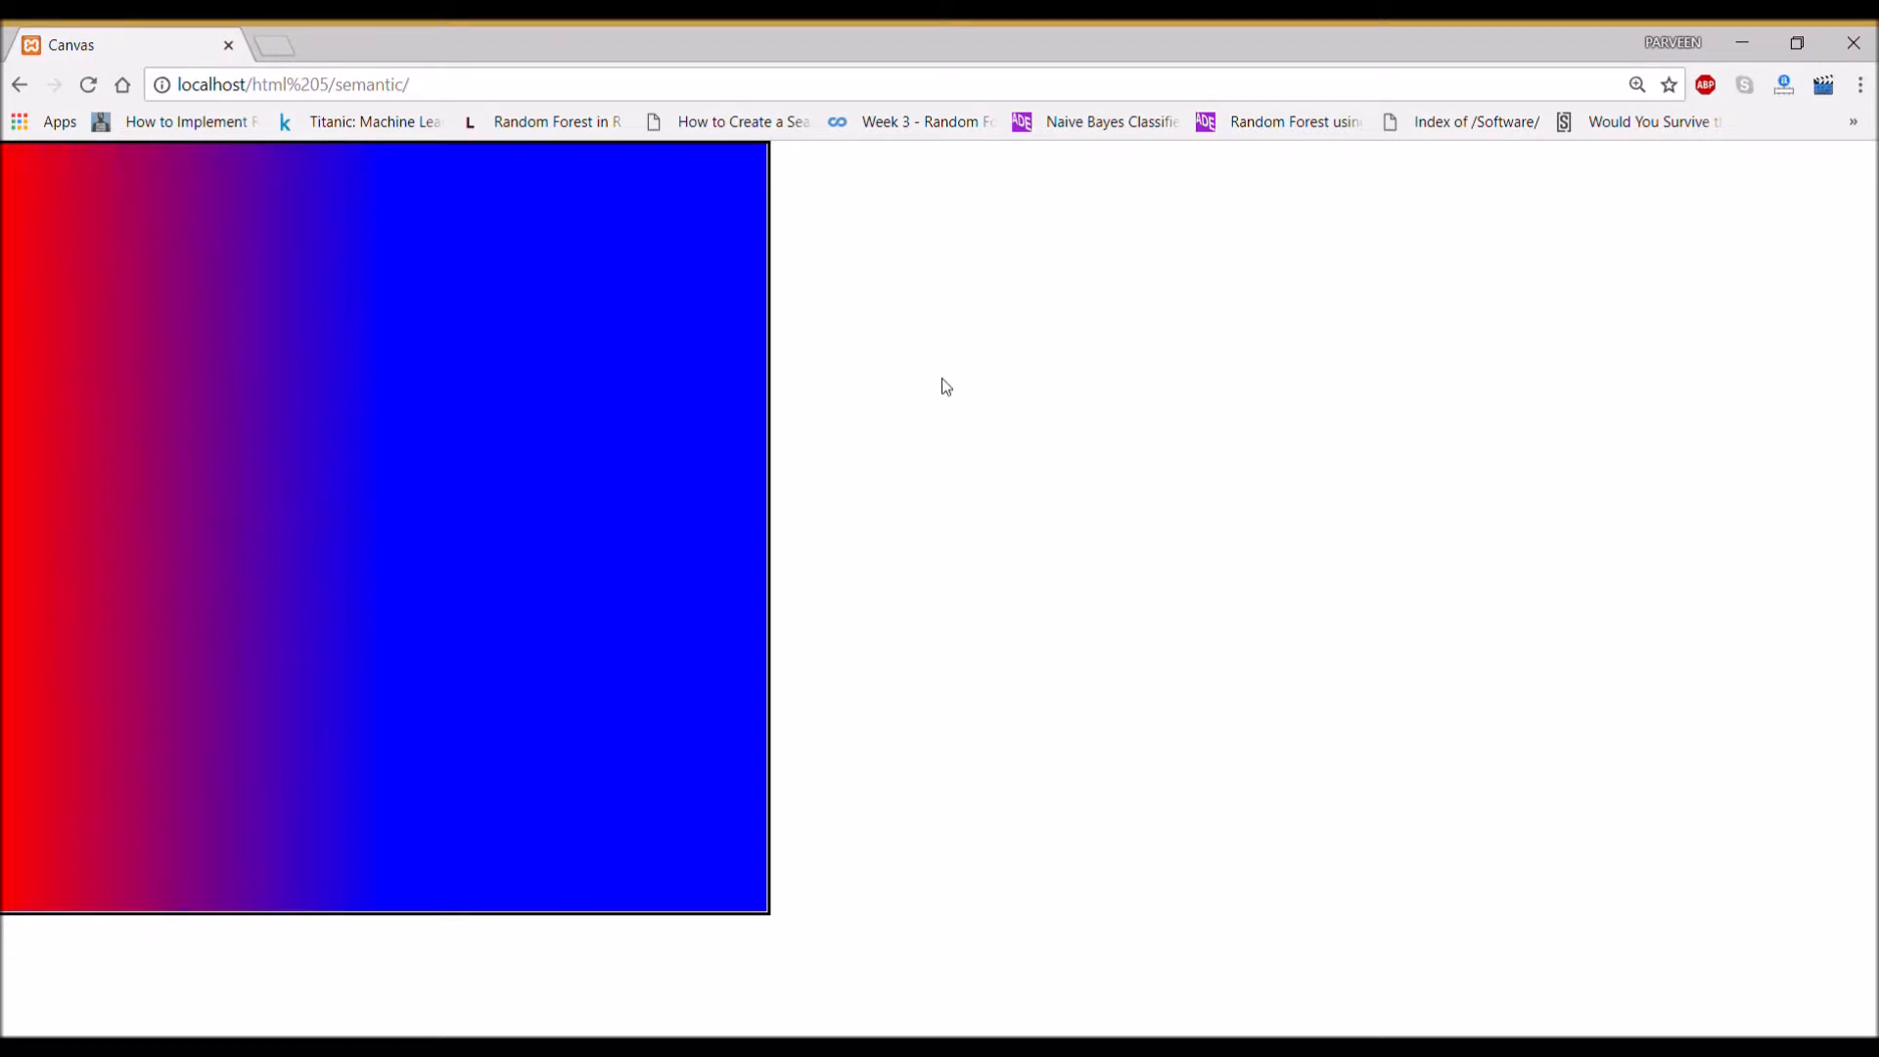
key("alt+Tab")
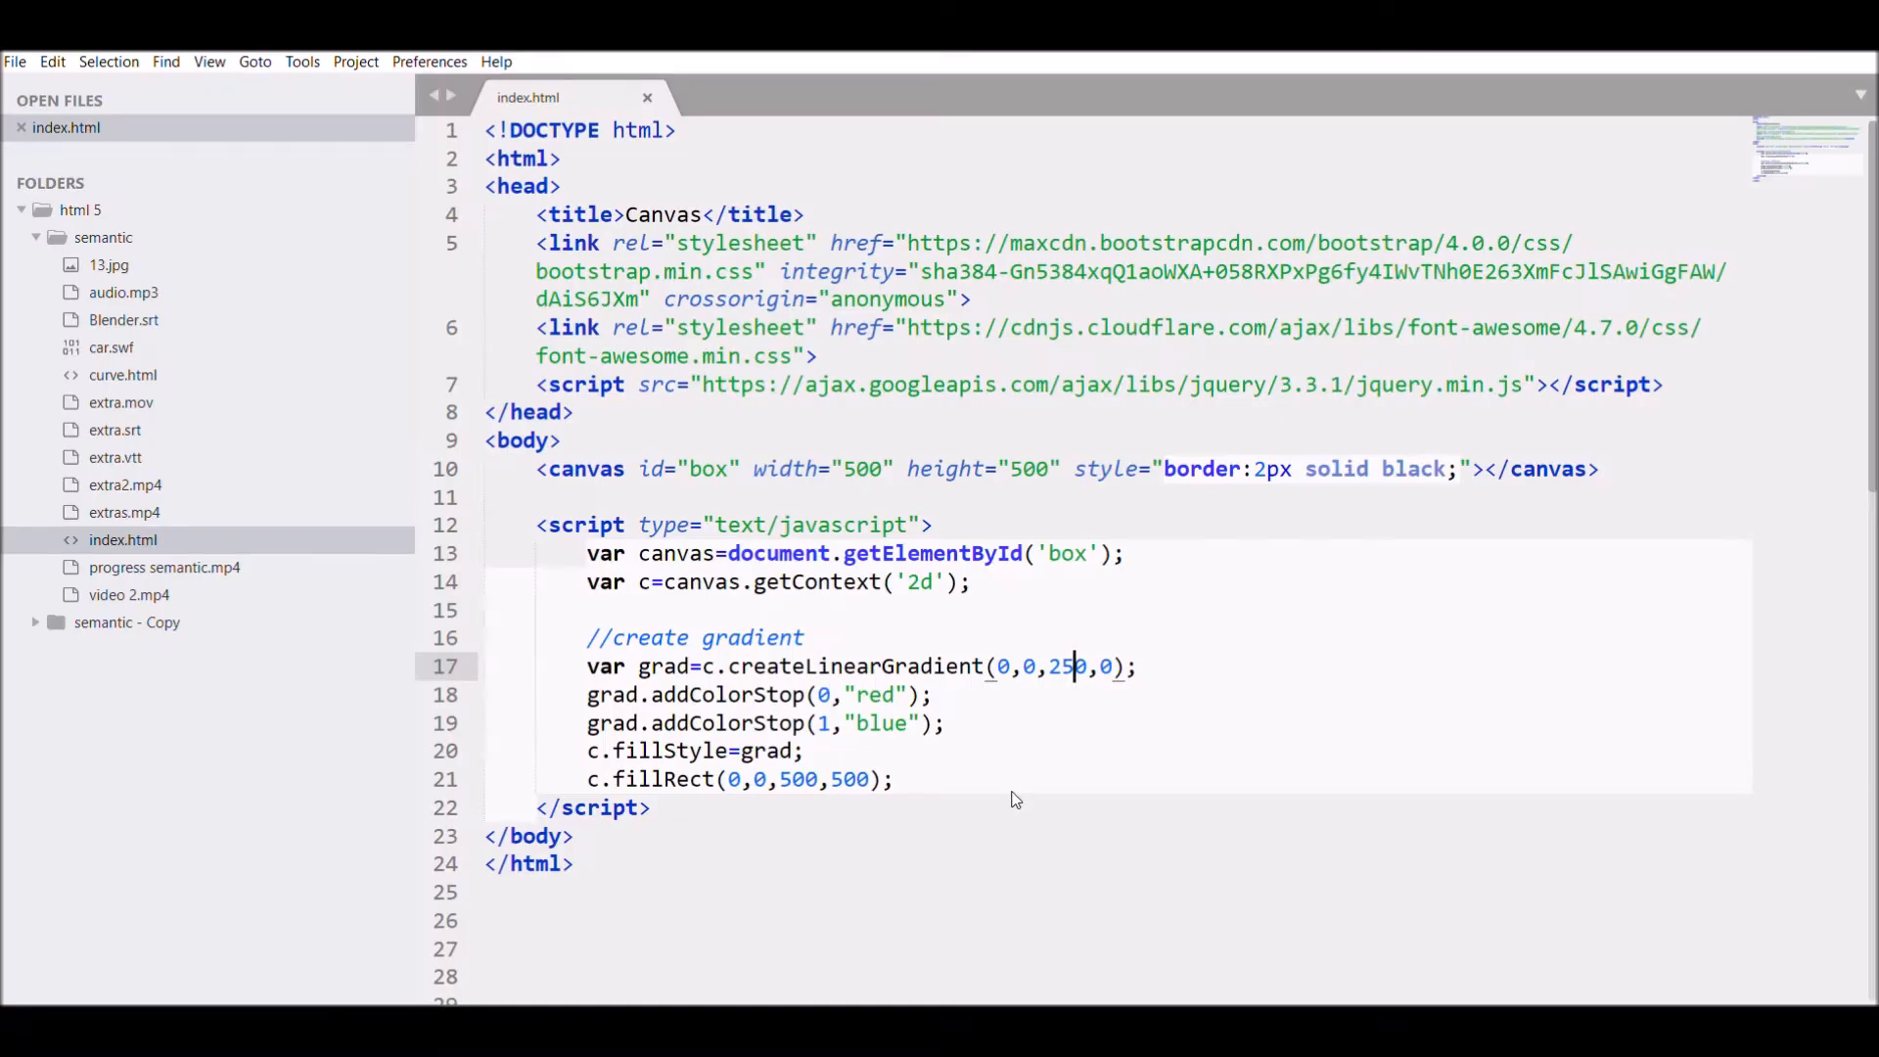
left_click(1101, 665)
type("25")
key("alt+Tab")
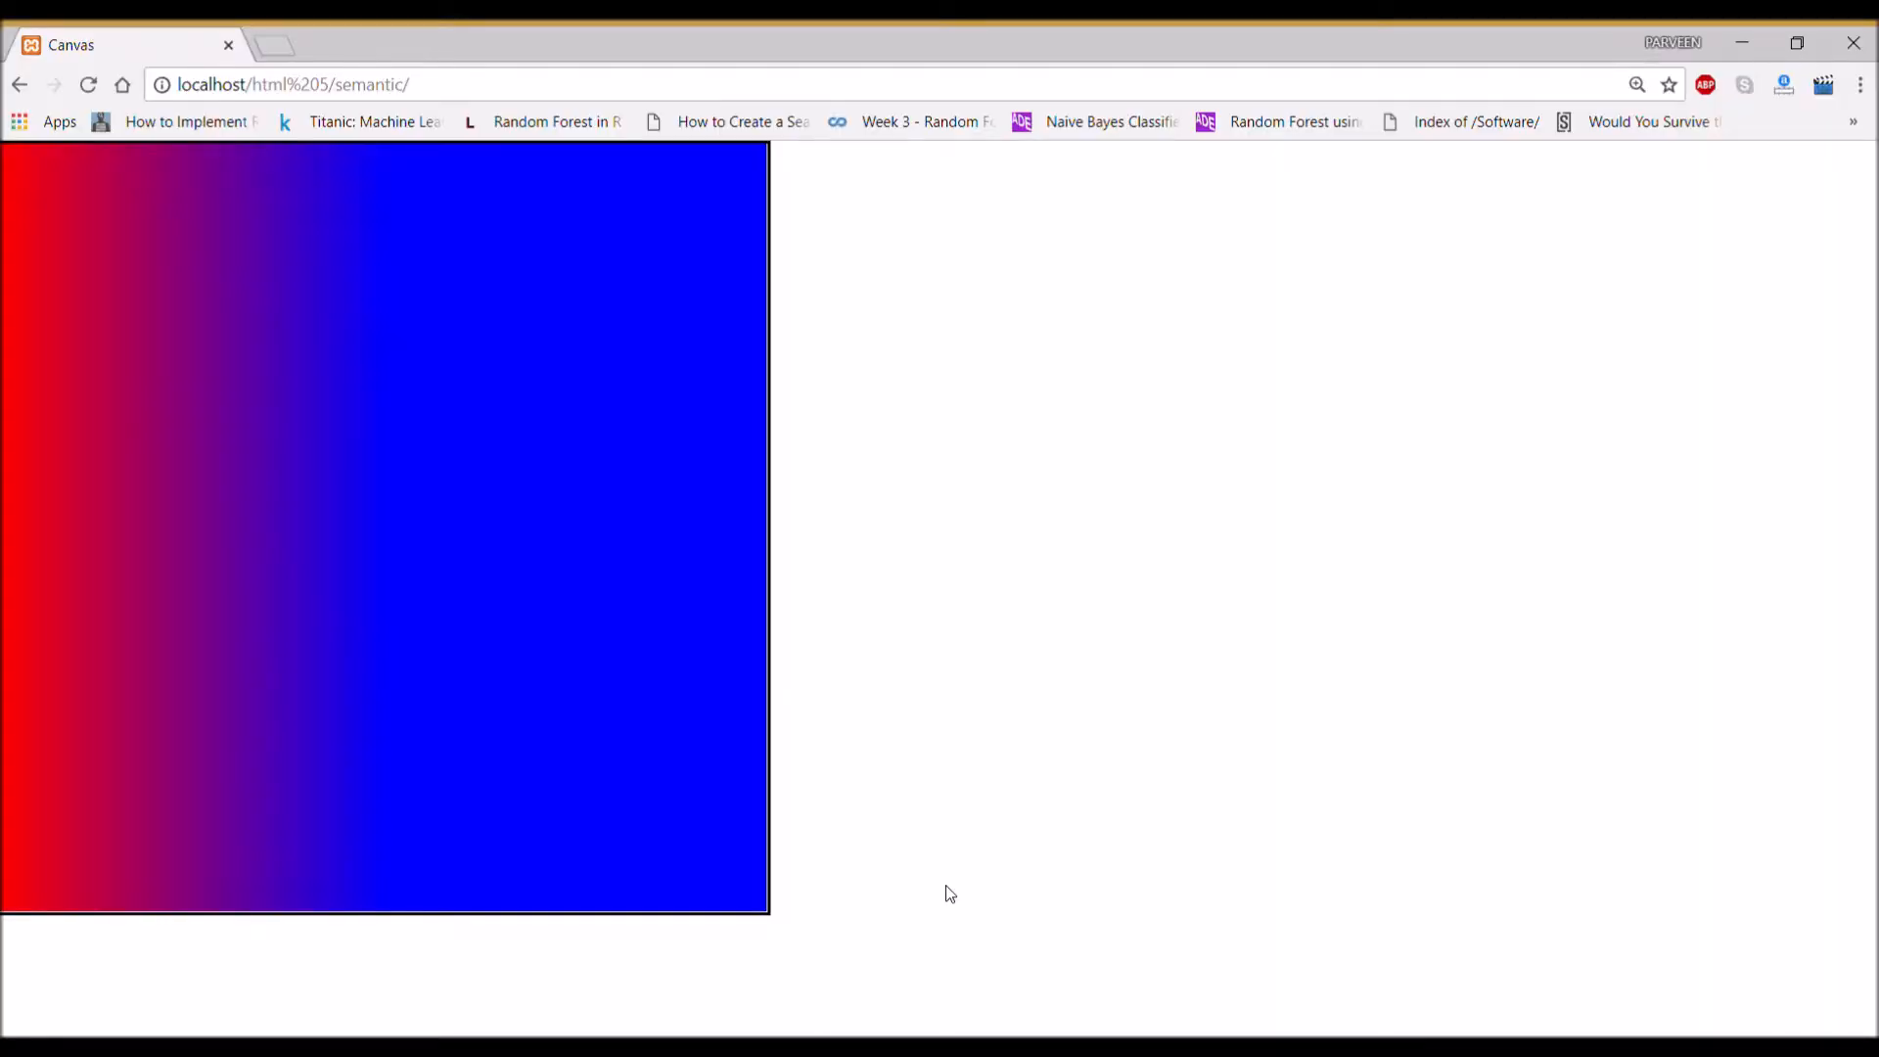
left_click(89, 83)
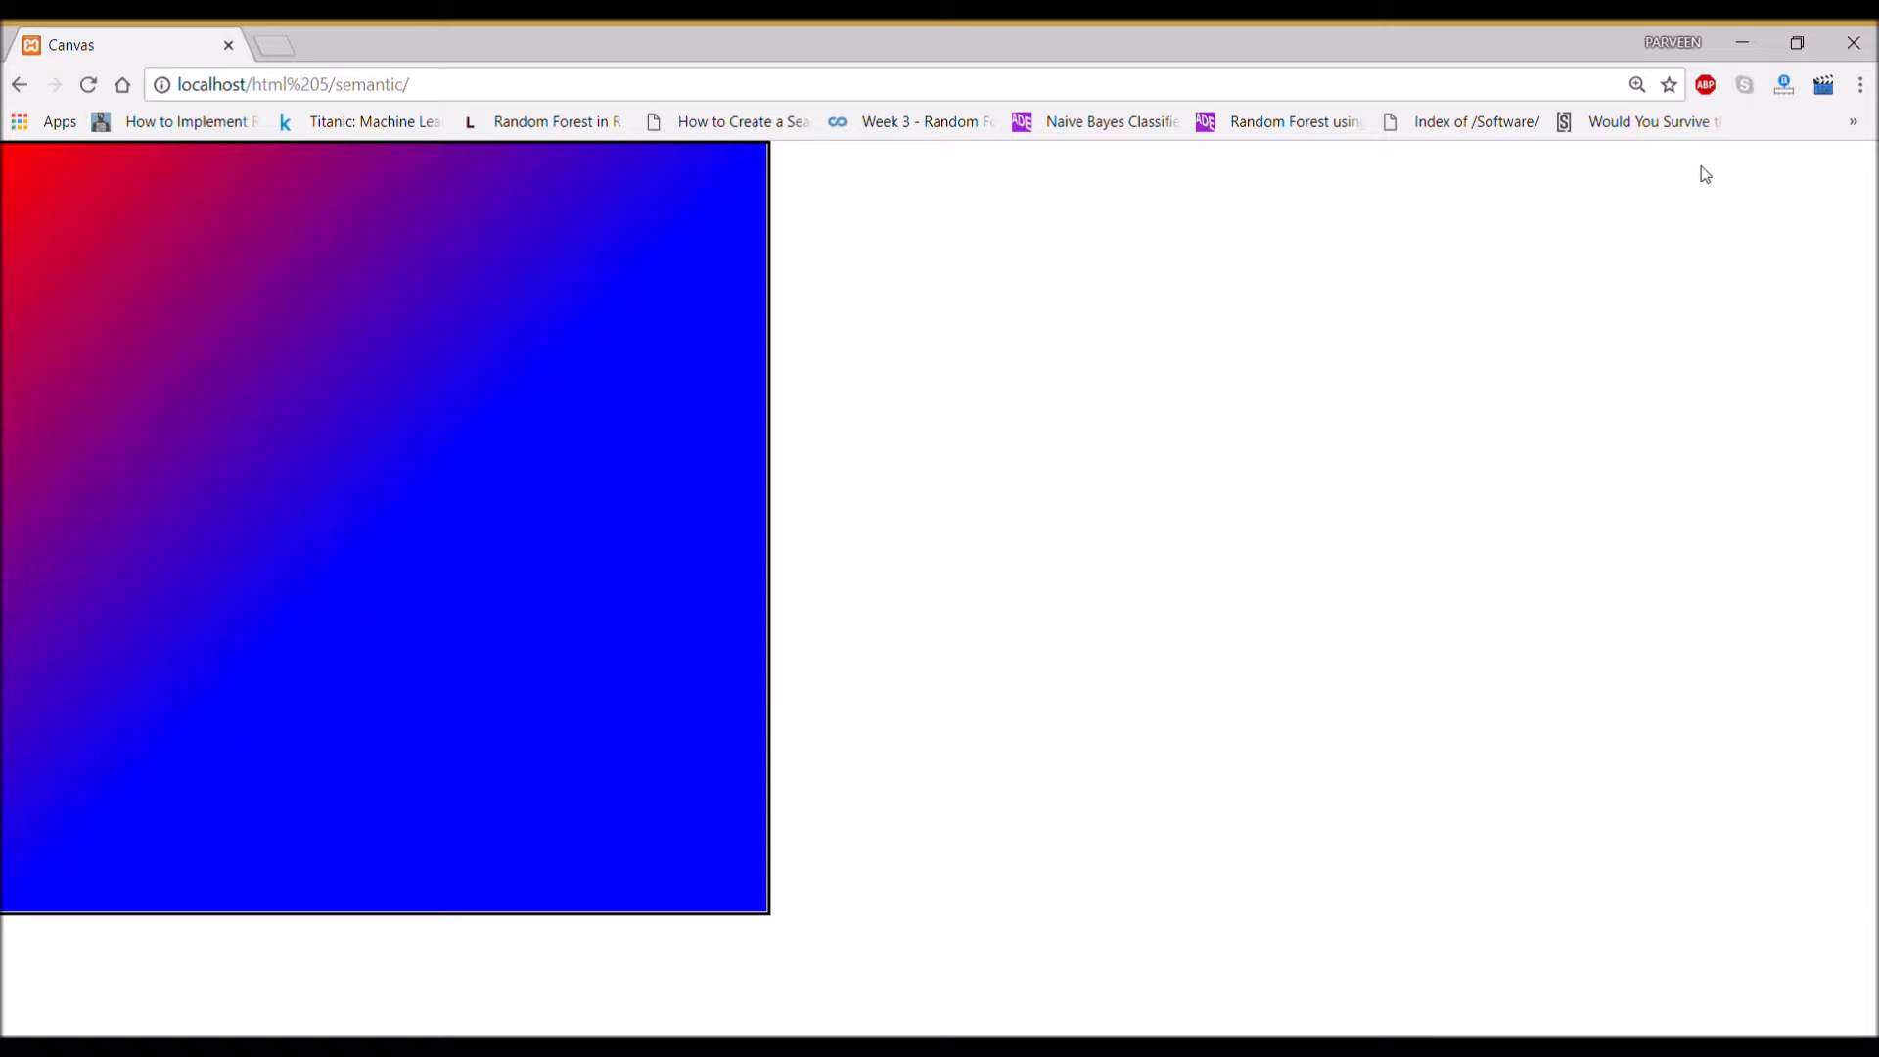
- Change the end point to (0,150), save, and reload to see a vertical red-to-blue gradient
key("alt+Tab")
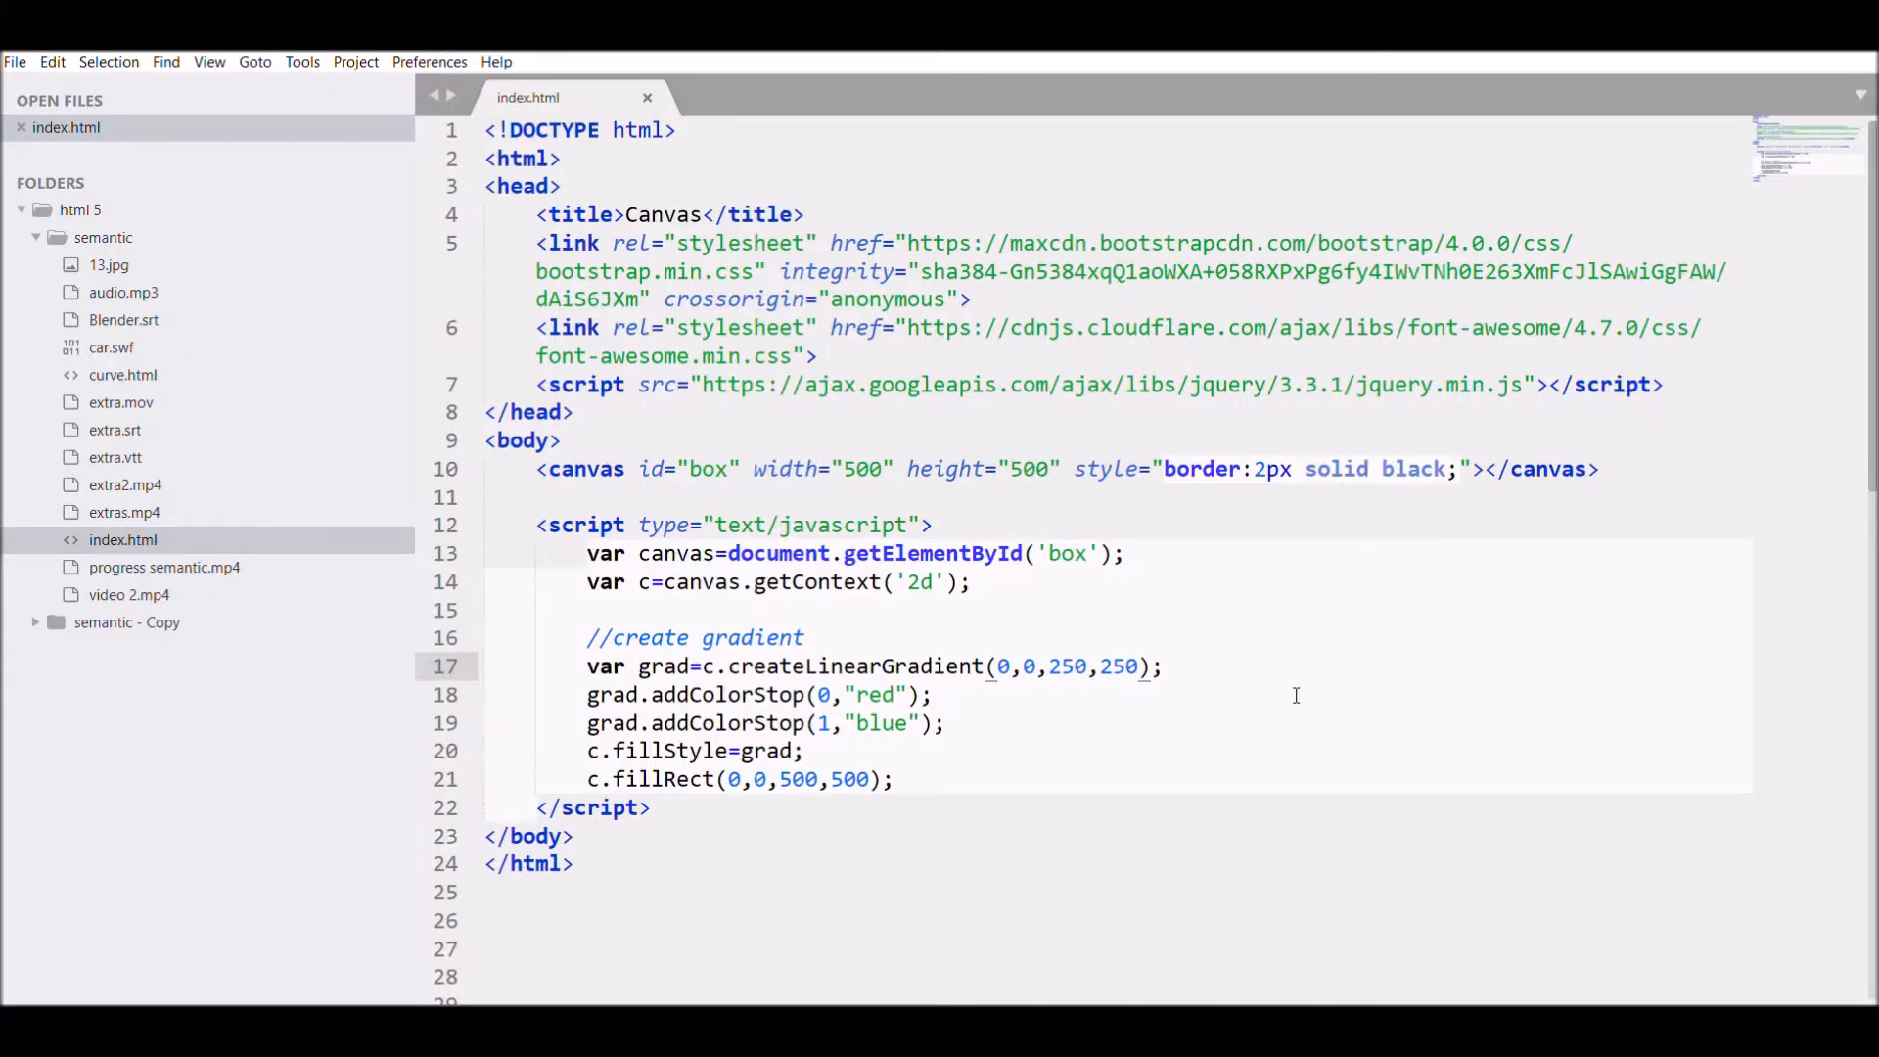
double_click(1068, 665)
type("0")
key("BackSpace")
key("ctrl+s")
key("alt+Tab")
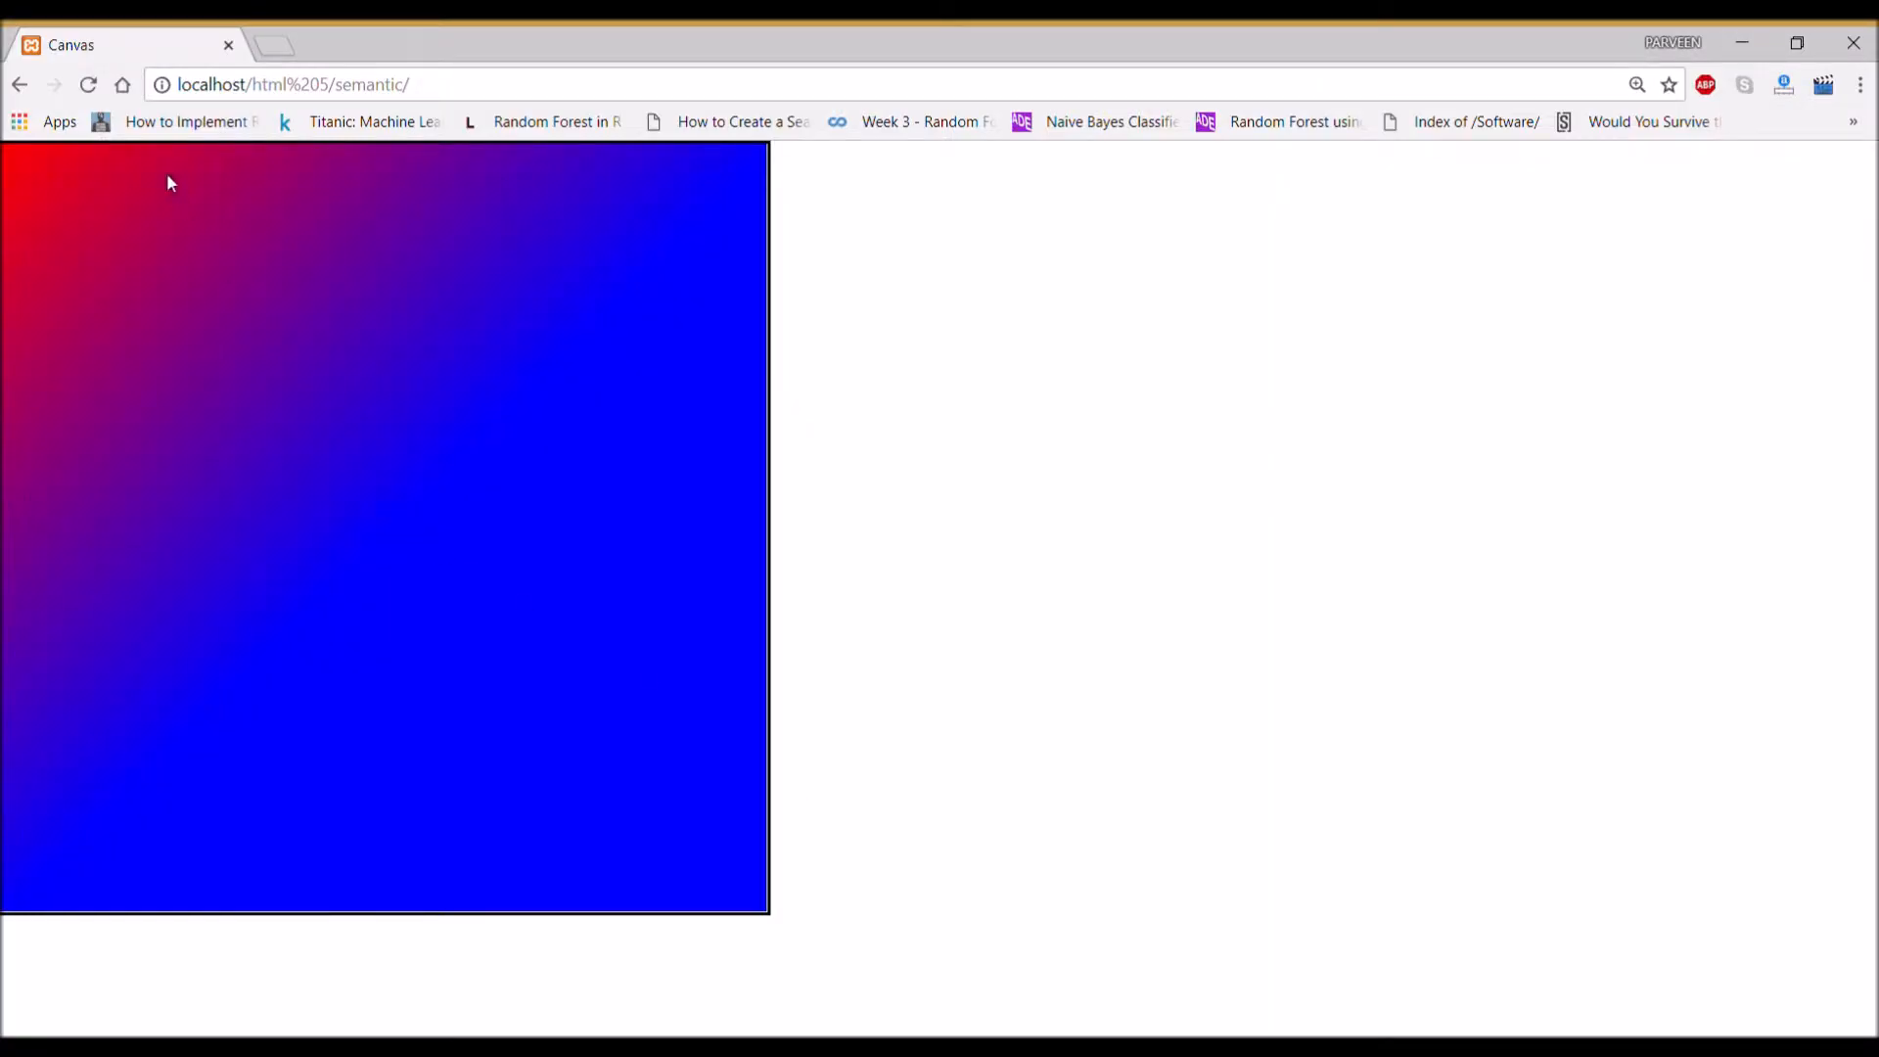
left_click(88, 83)
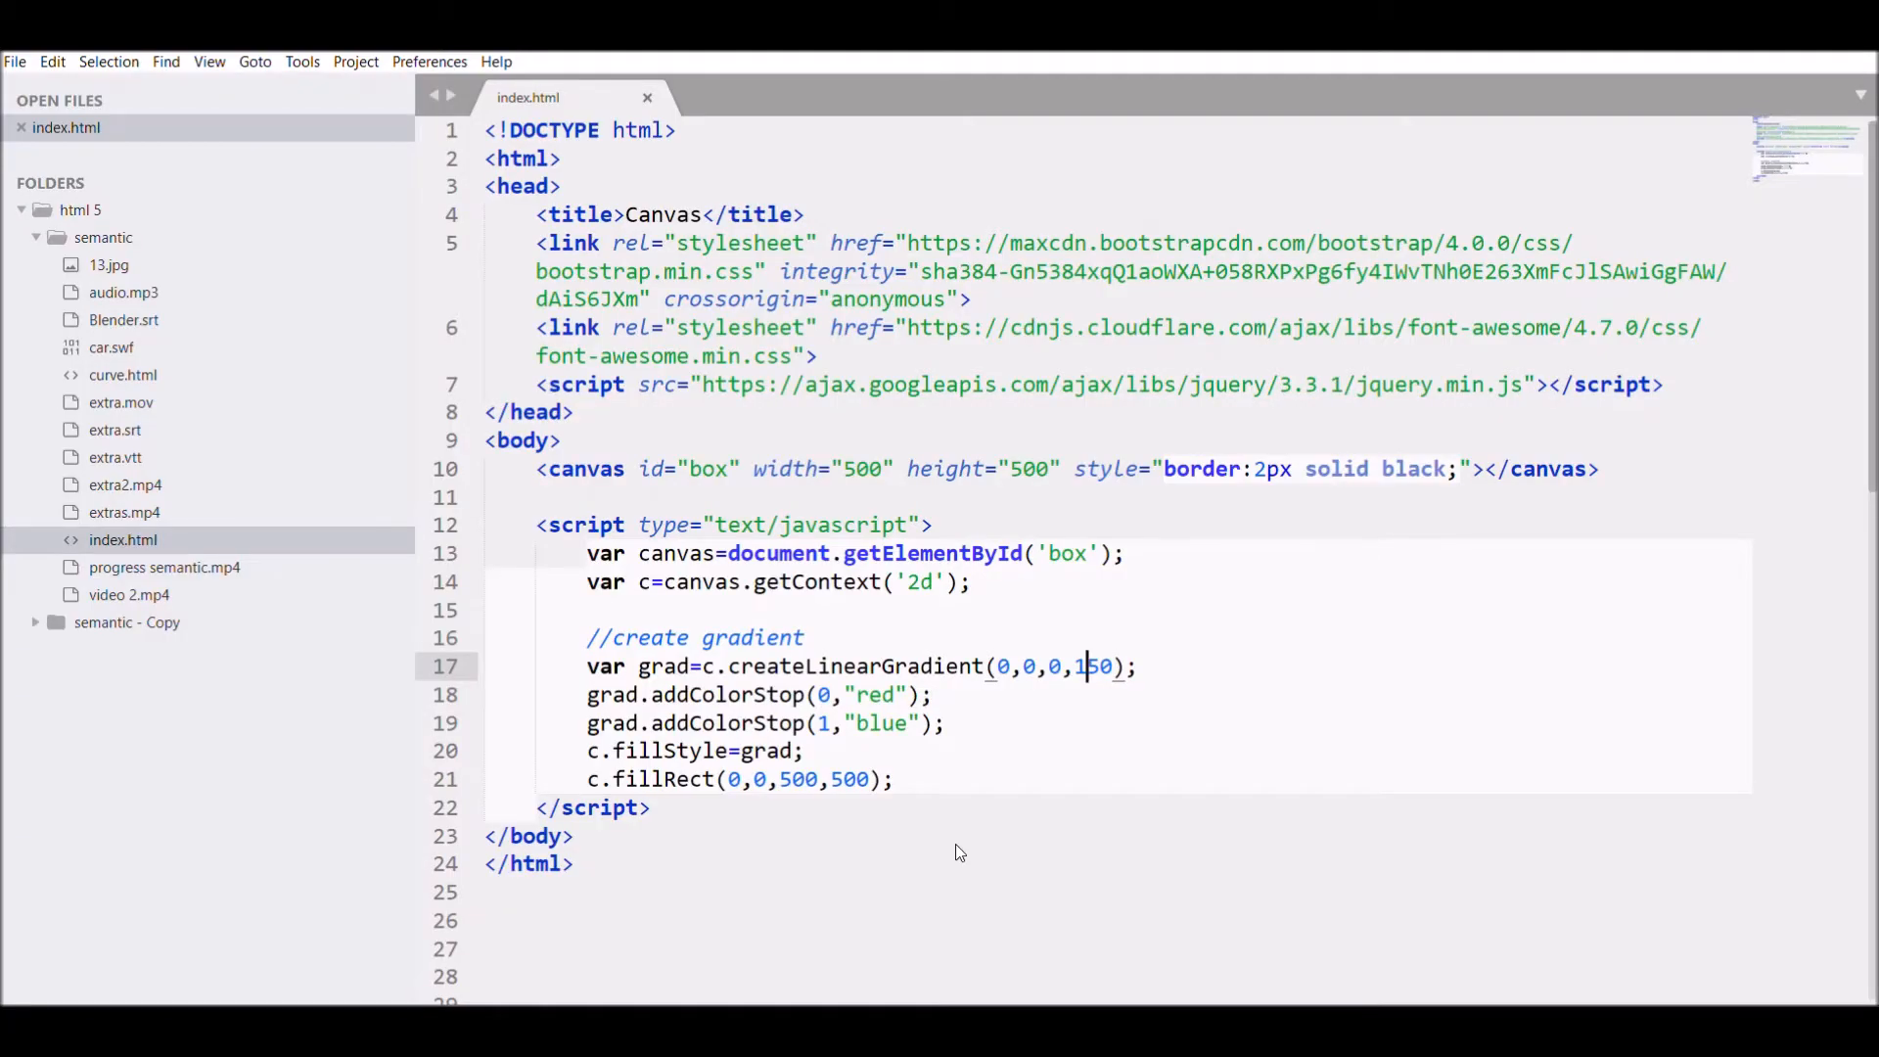
- Back in Sublime Text, position the cursor after Linear in createLinearGradient
left_click(882, 668)
- Rewrite the call as createRadialGradient(200,200,10,0,150,300)
key("BackSpace")
key("BackSpace")
key("BackSpace")
key("BackSpace")
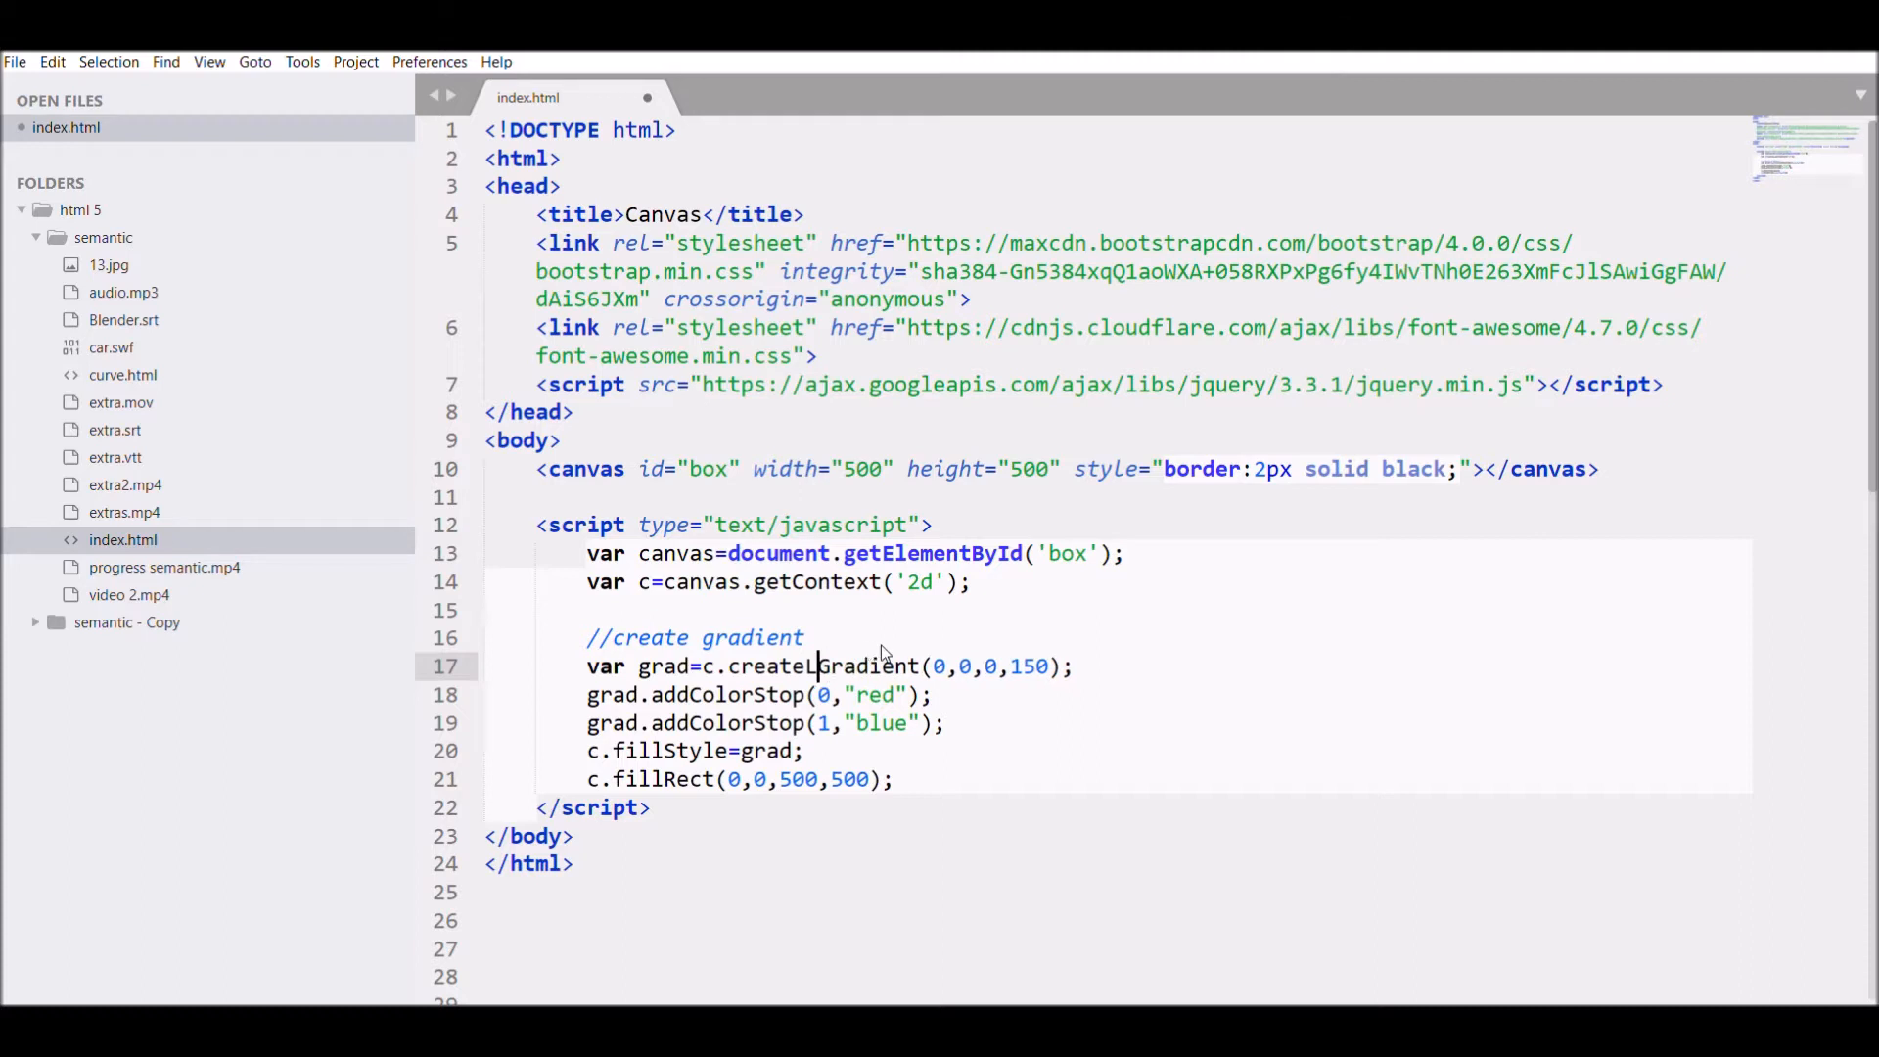
type("Radial")
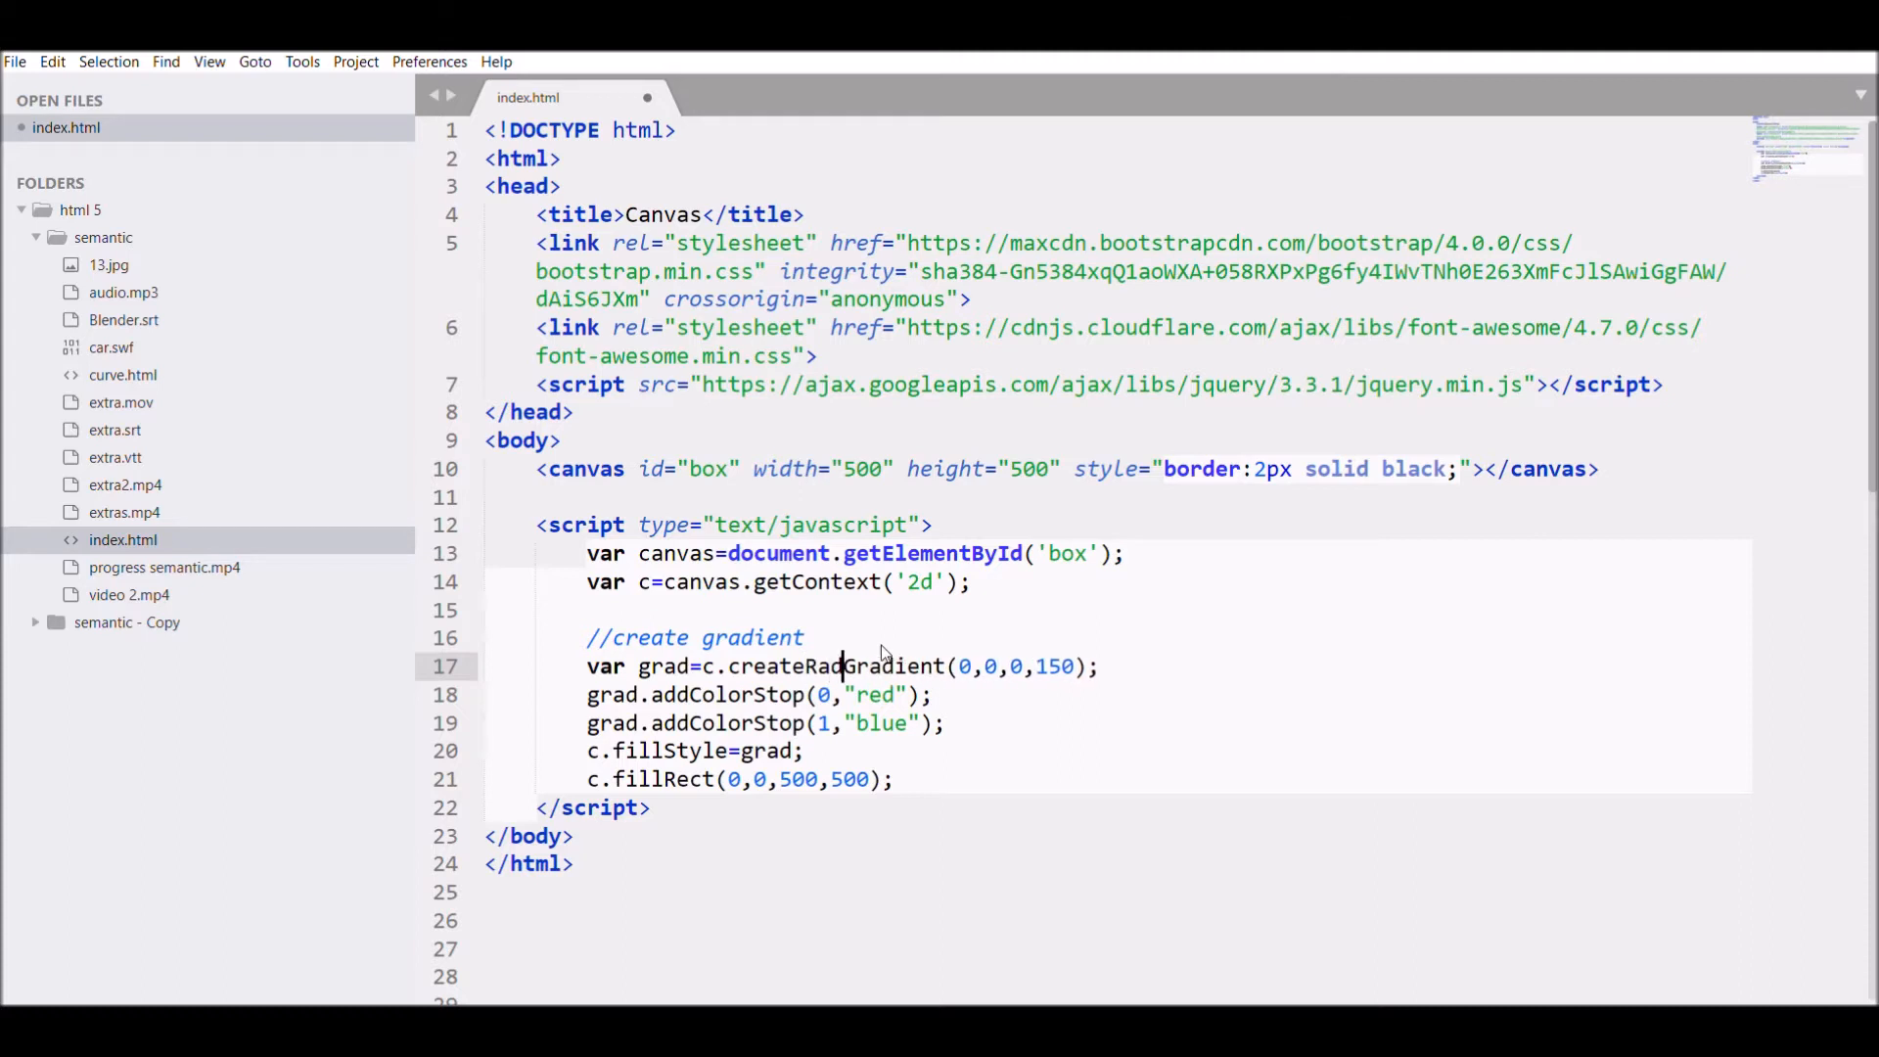
left_click(1037, 667)
type(",")
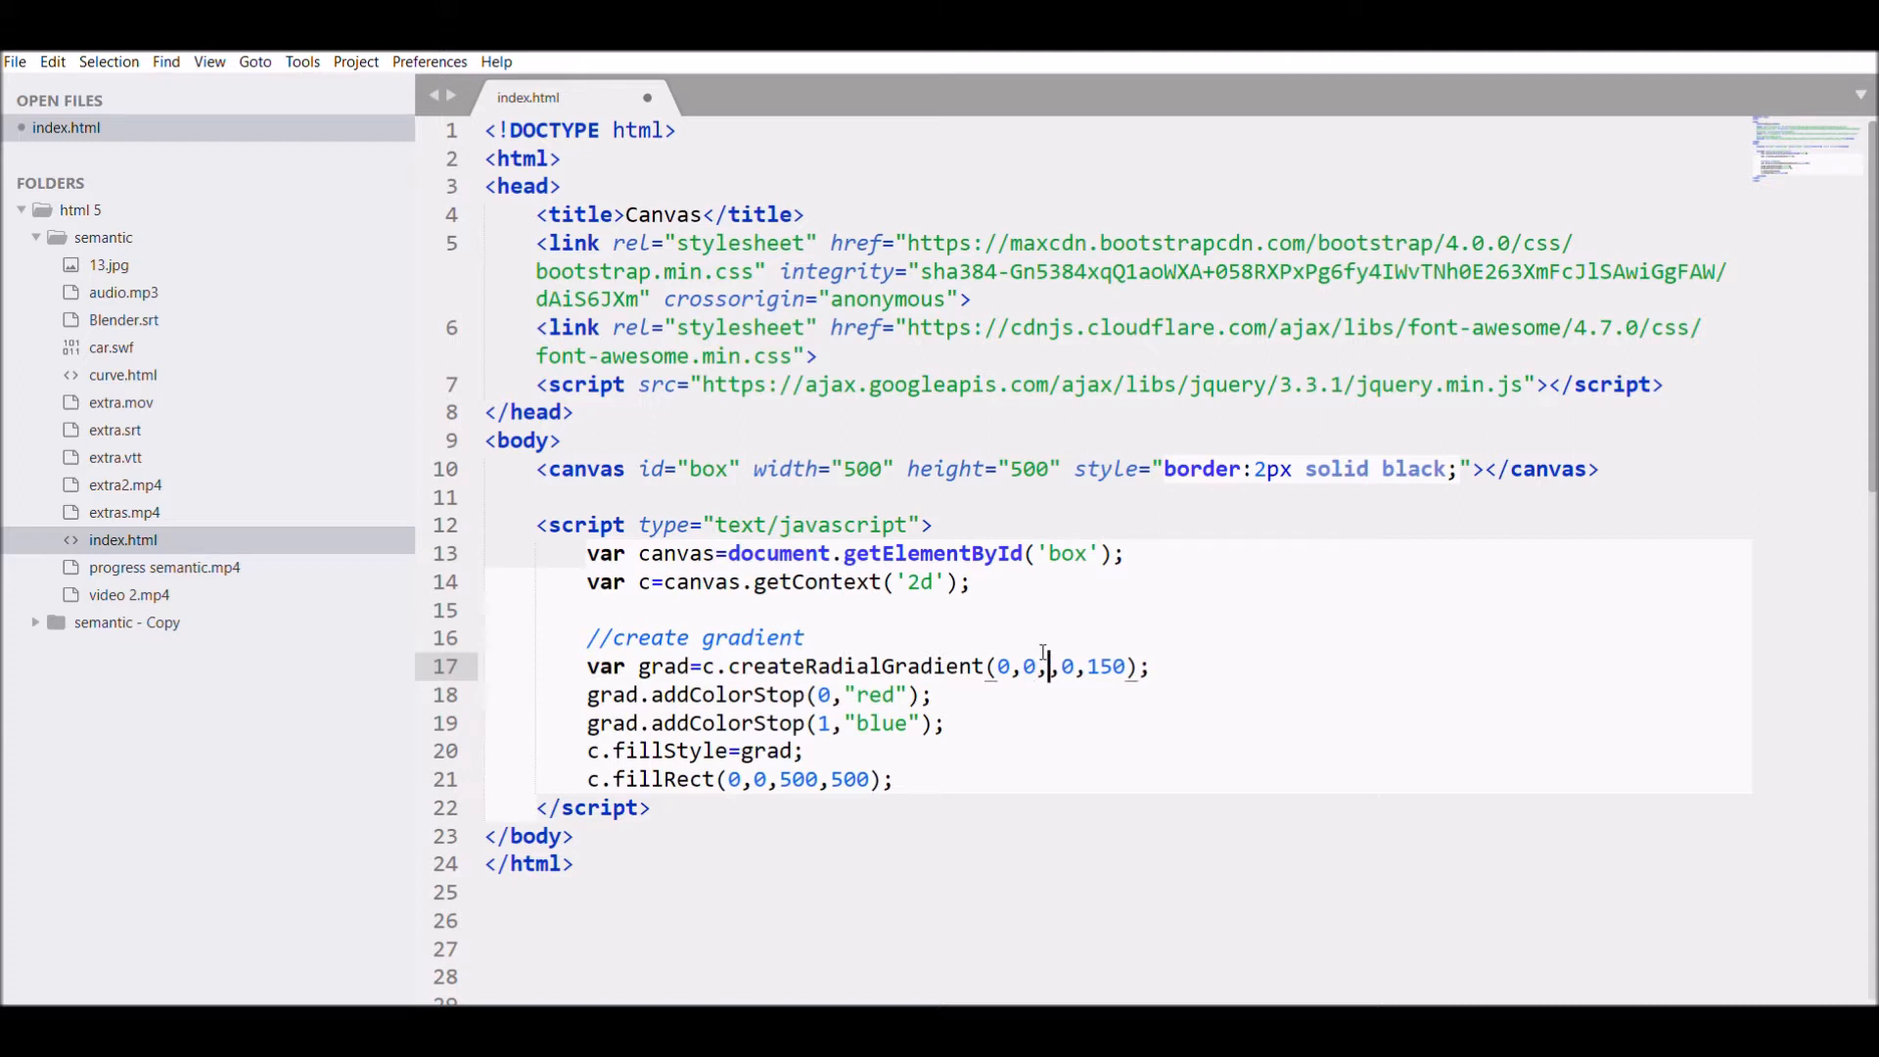
type("1")
type("0,")
left_click(1003, 666)
type("2")
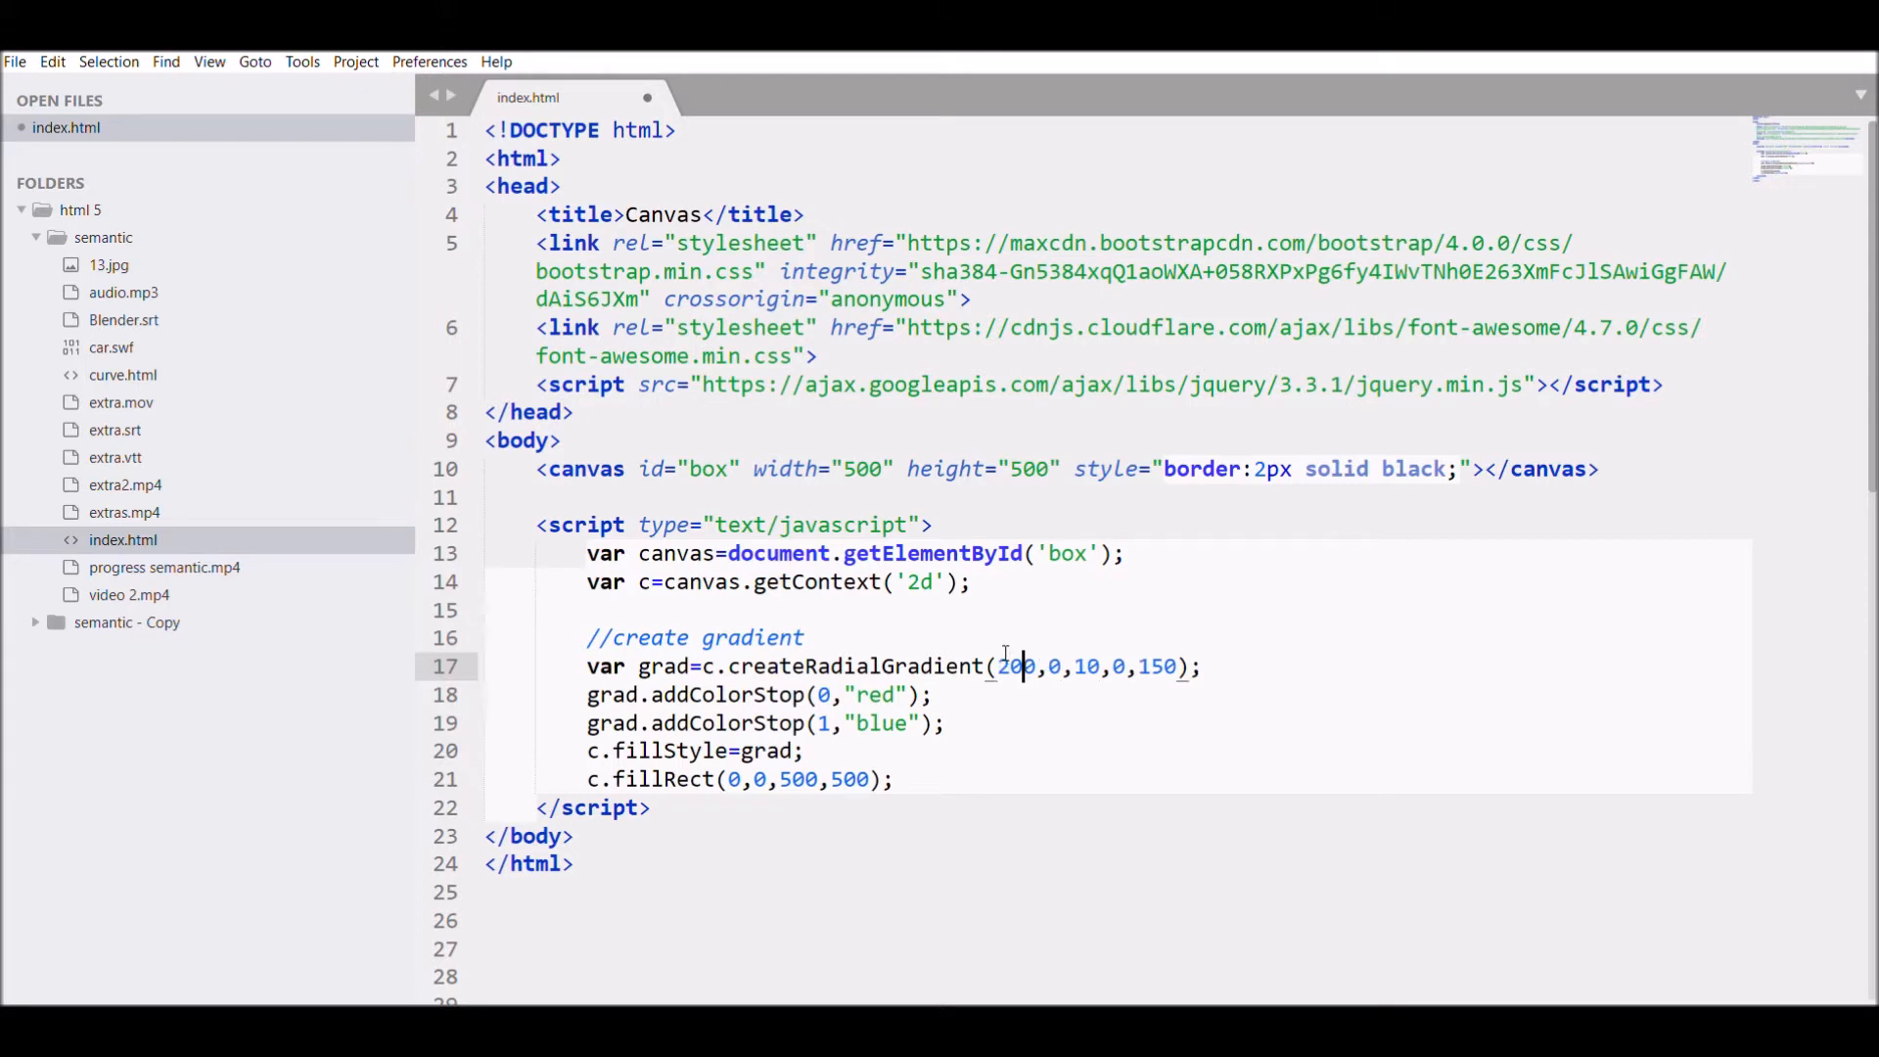
type("0")
left_click(1050, 665)
type("20")
left_click(1208, 661)
type(",")
type("3")
type("00")
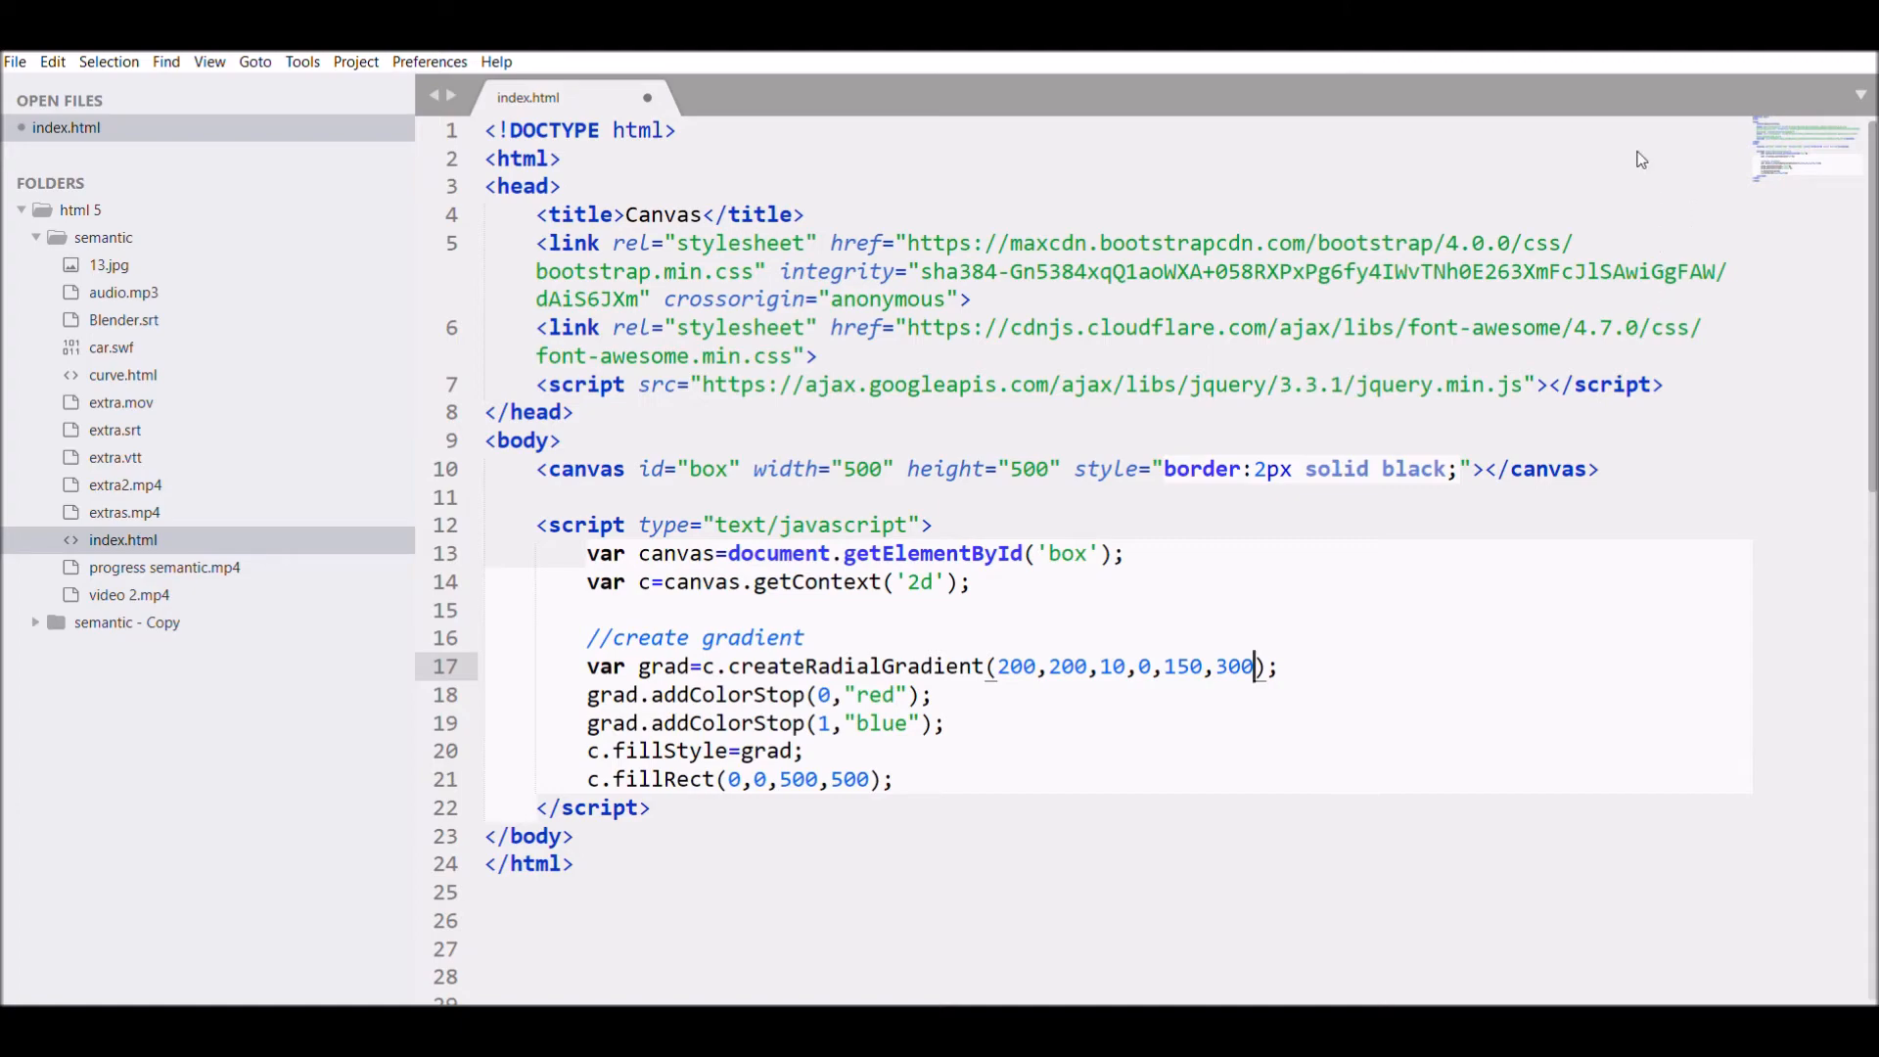
- Reload the page in Chrome to see the red centre fading to blue, then return to the editor
key("alt+Tab")
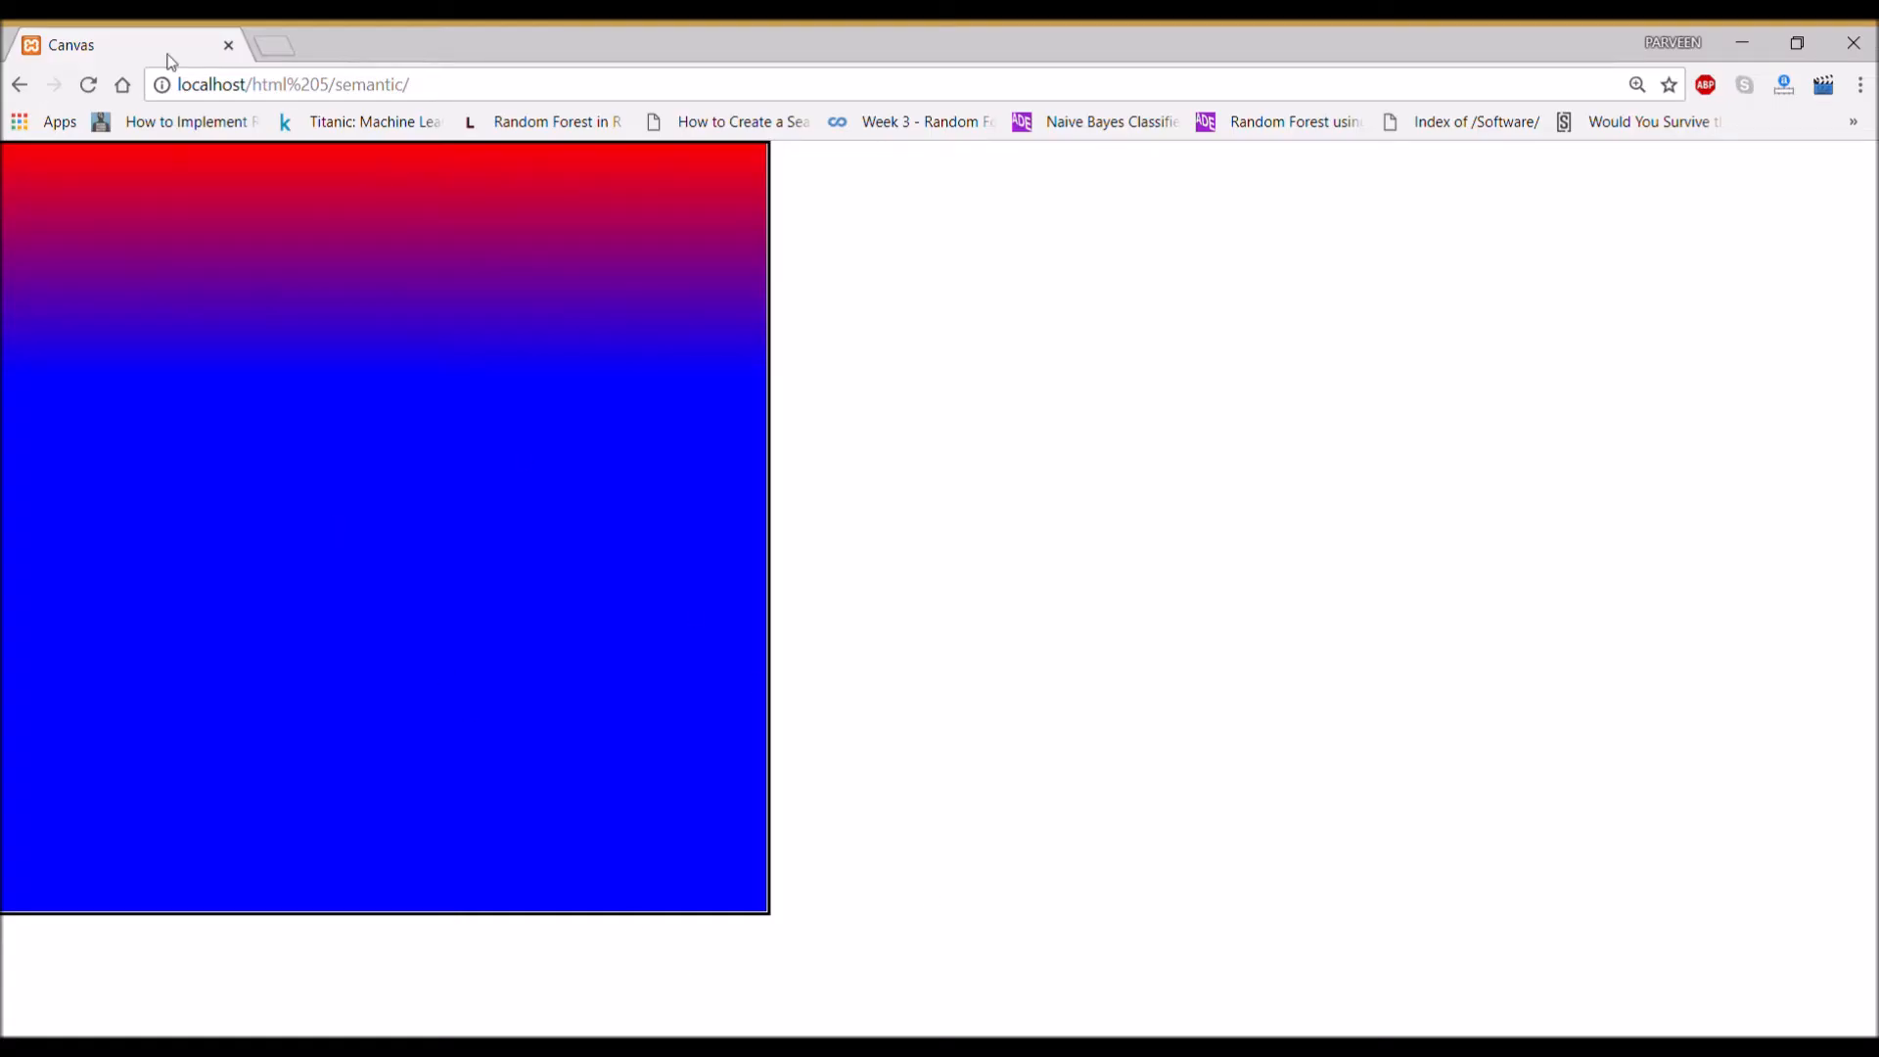
left_click(88, 83)
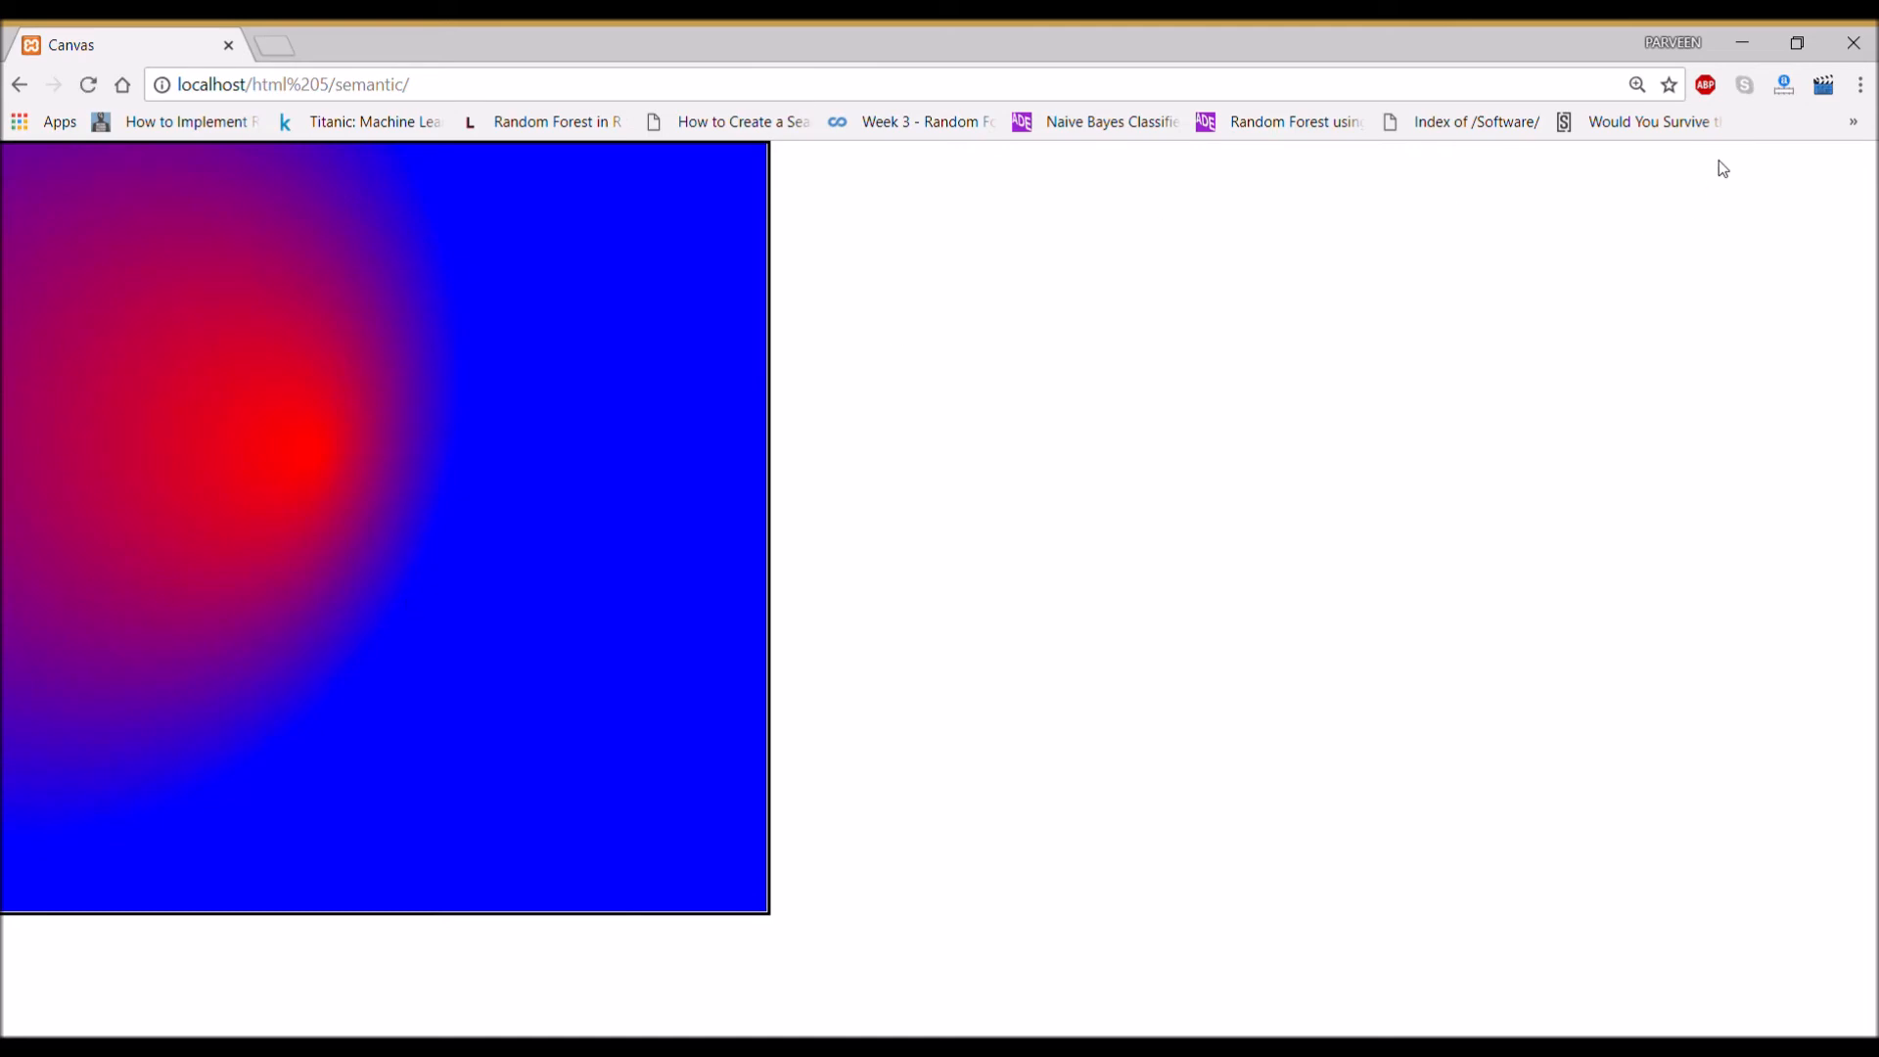
key("alt+Tab")
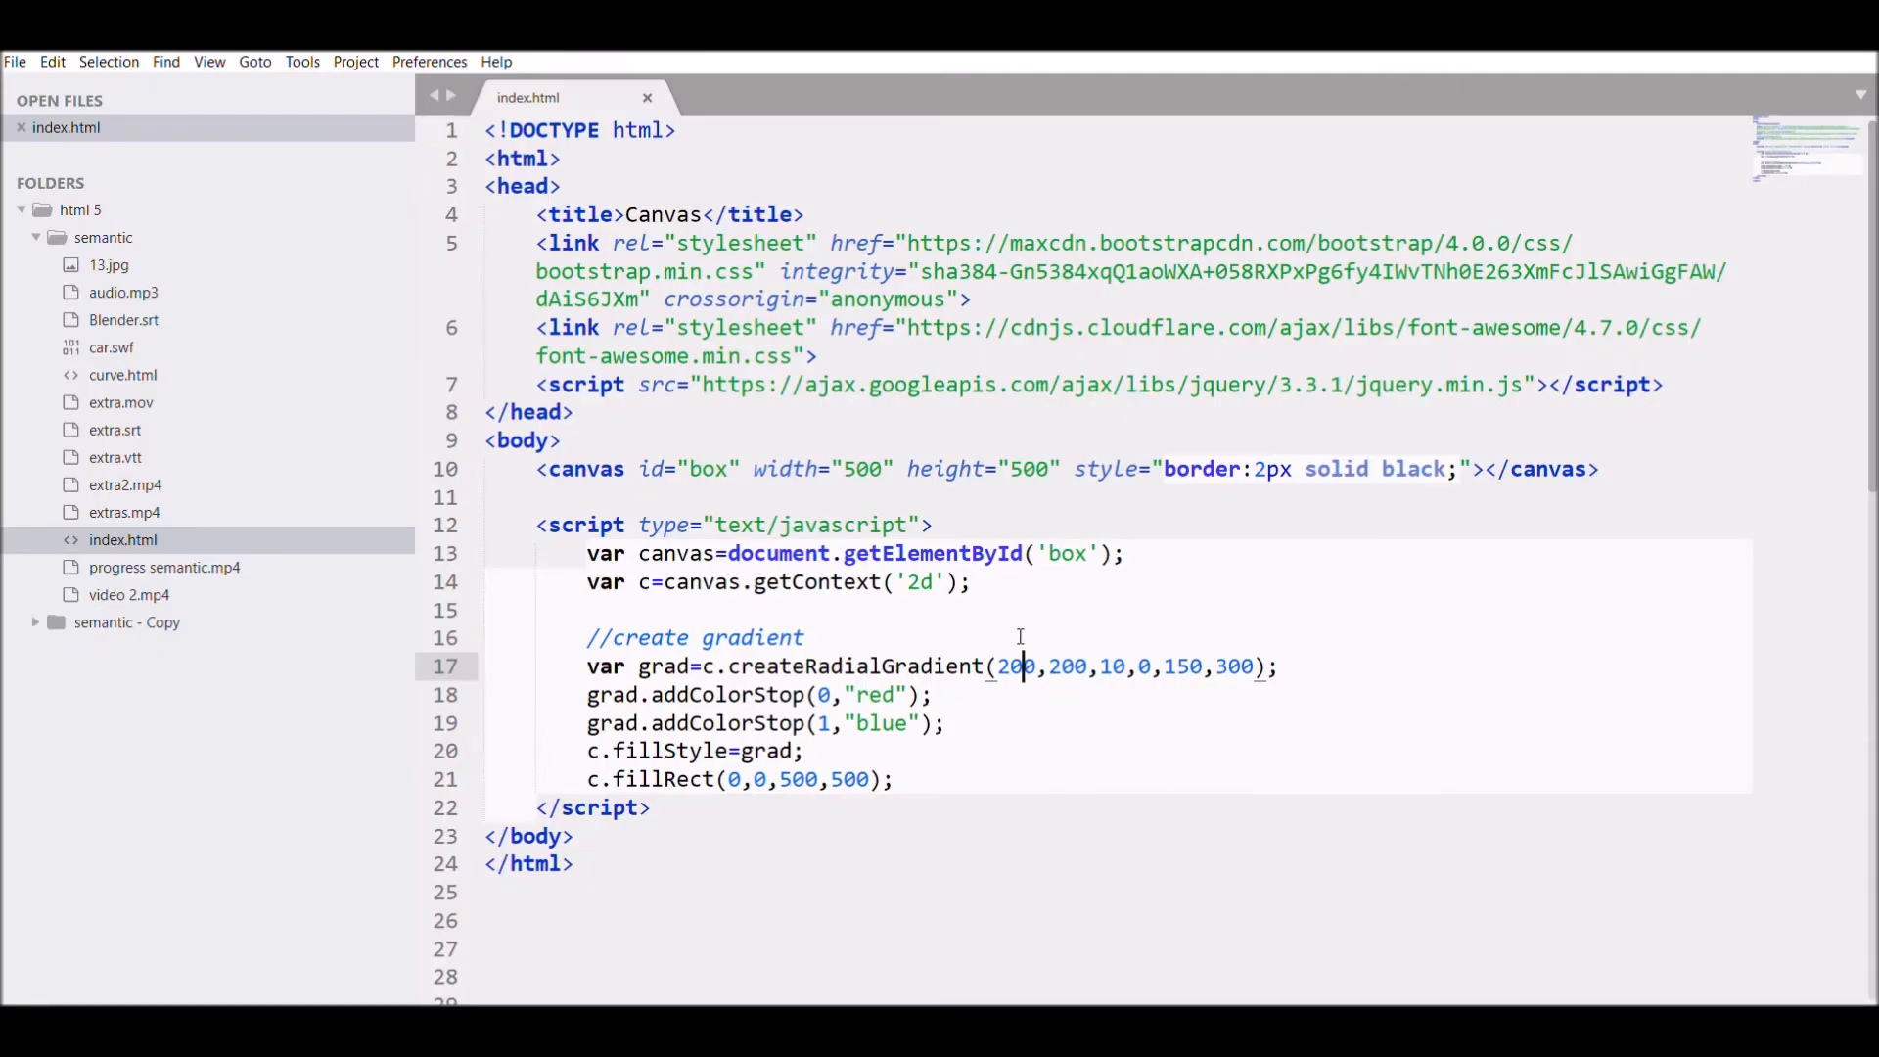
- Change the radial gradient arguments to (250,250,10,300,300,300)
key("BackSpace")
type("5")
left_click(1076, 667)
key("BackSpace")
type("5")
left_click(1141, 667)
type("30")
left_click(1220, 665)
key("BackSpace")
key("BackSpace")
type("30")
- Save the file and reload the page to show the centred red glow
key("ctrl+s")
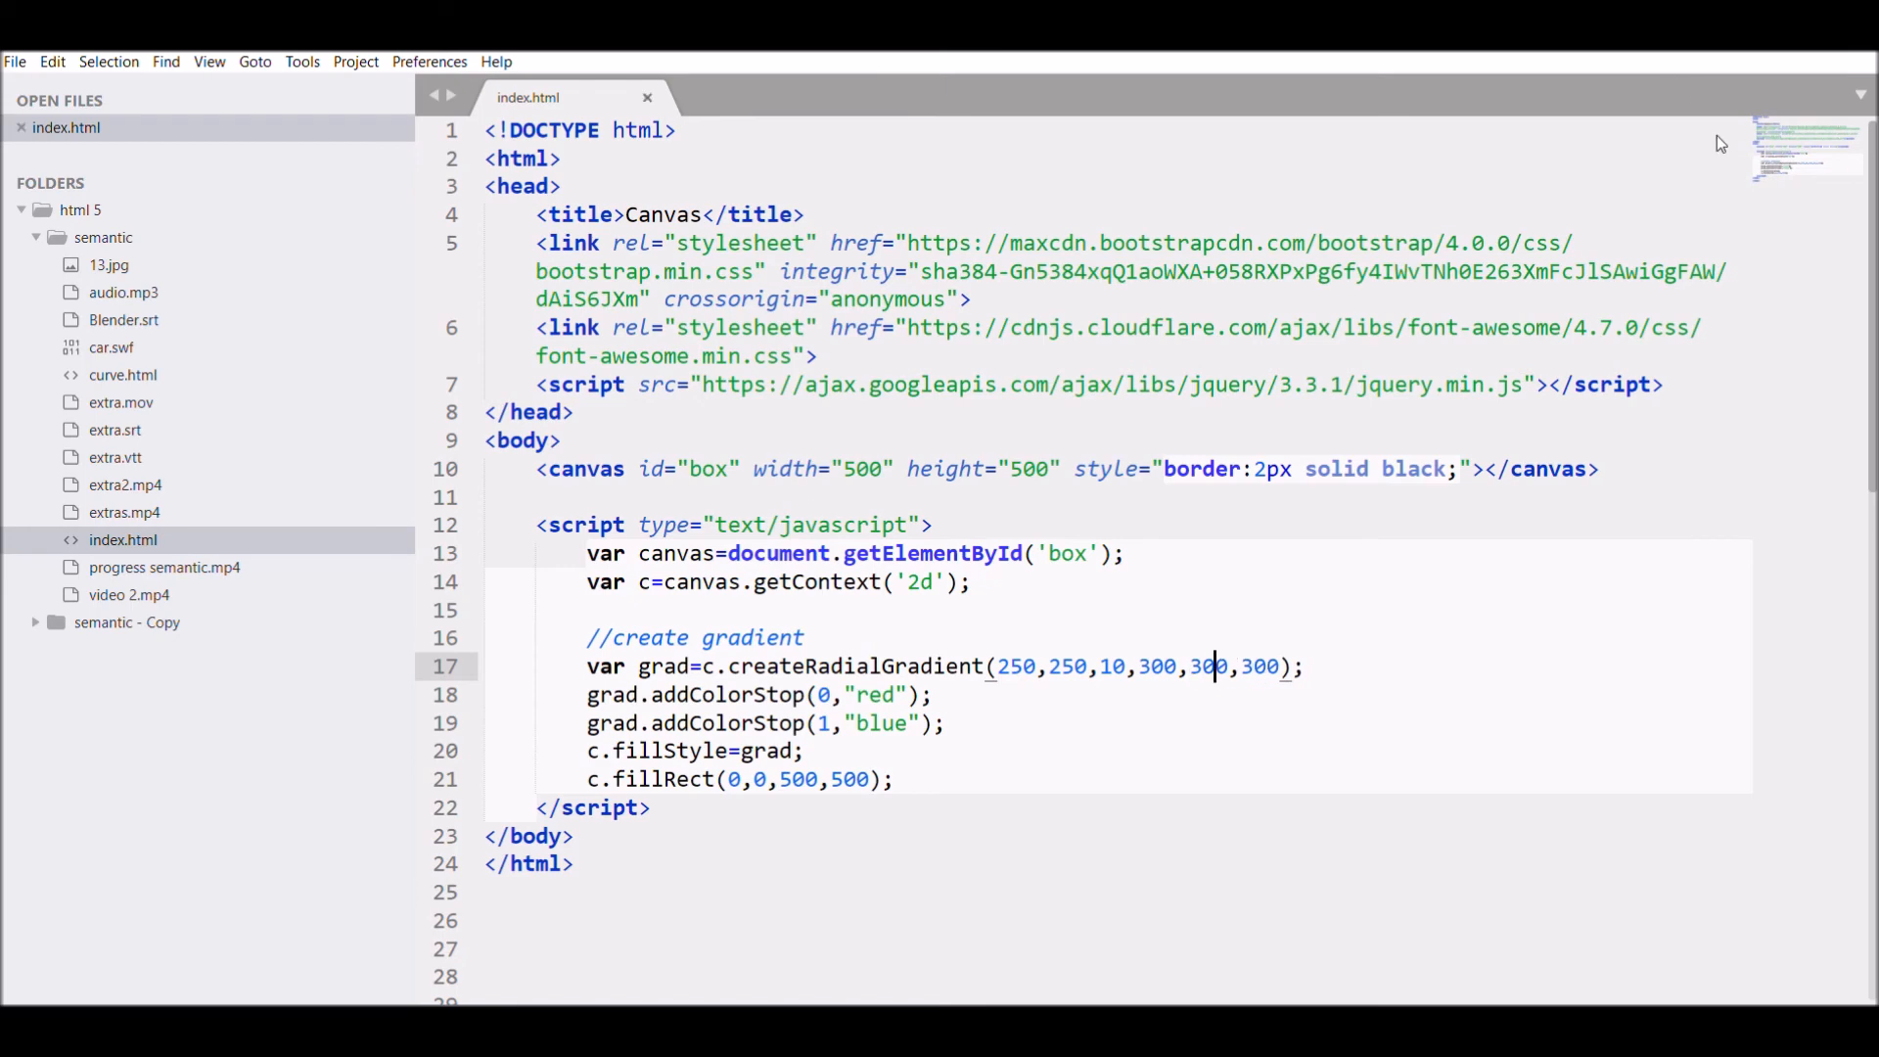
key("alt+Tab")
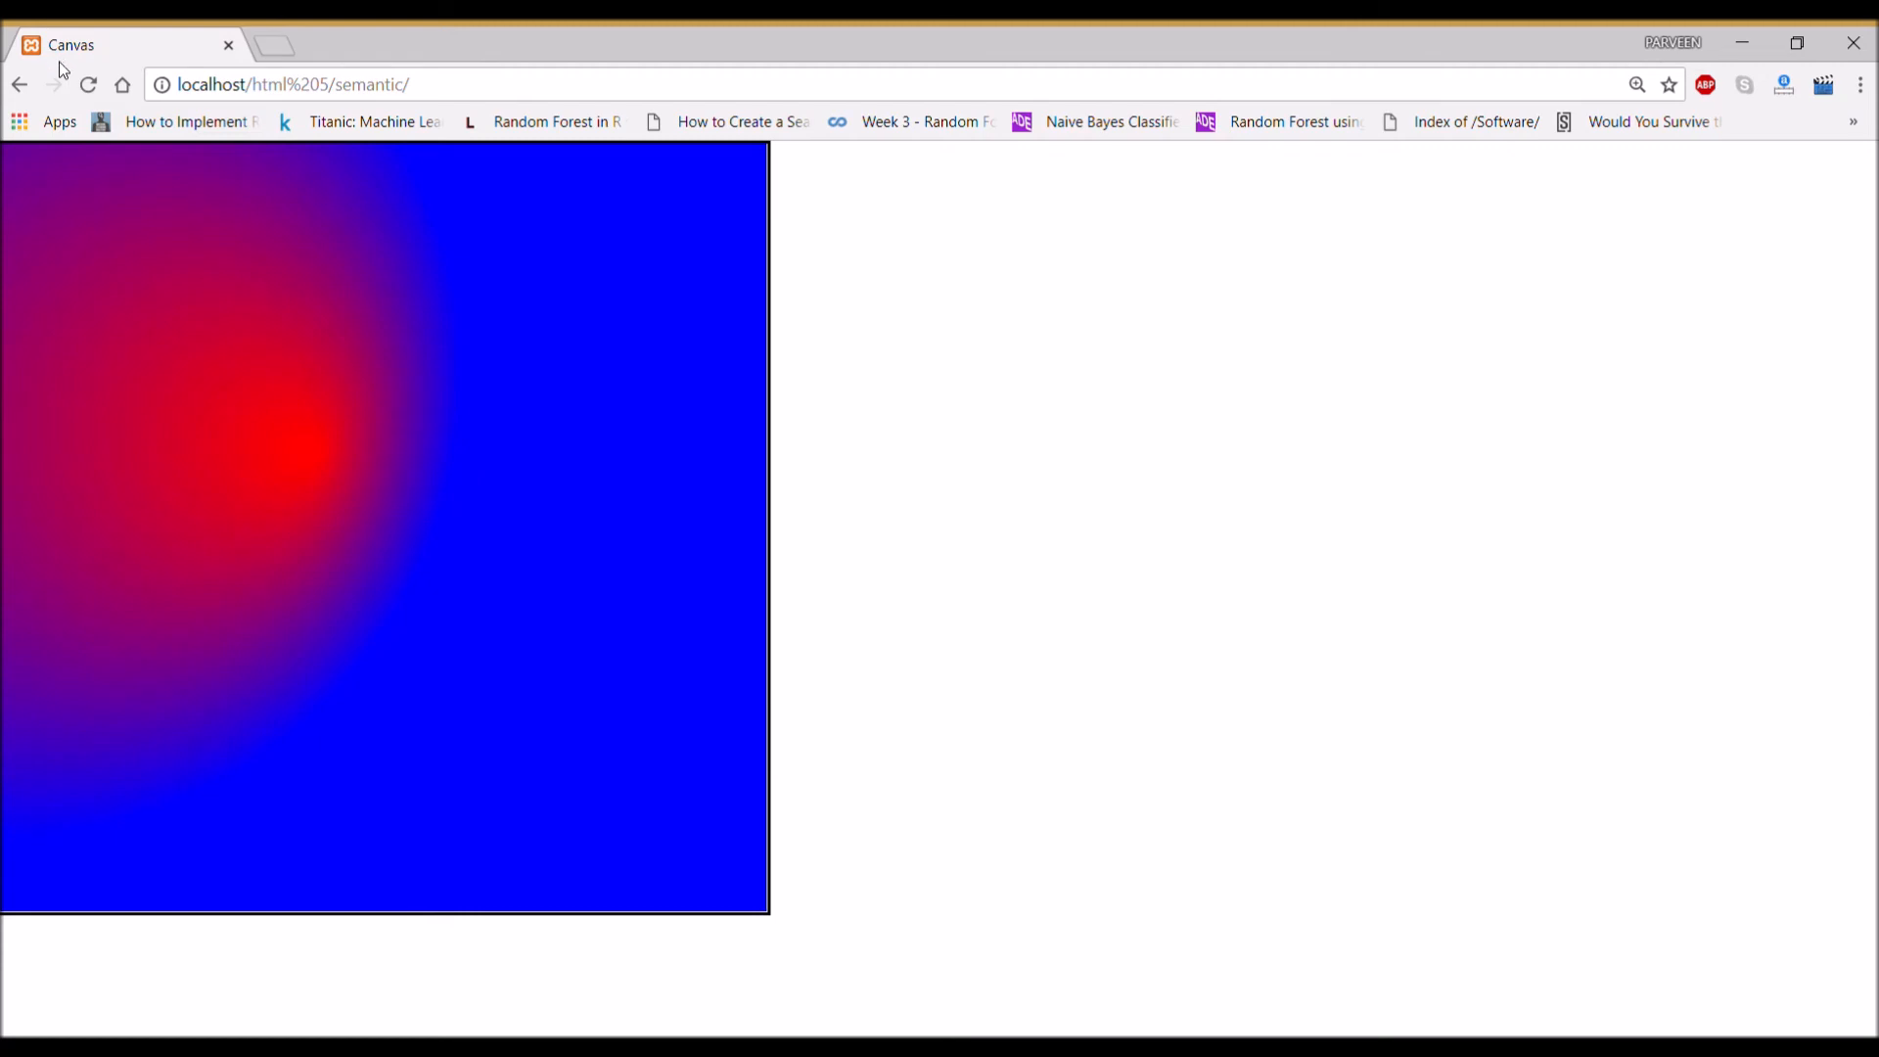
left_click(89, 85)
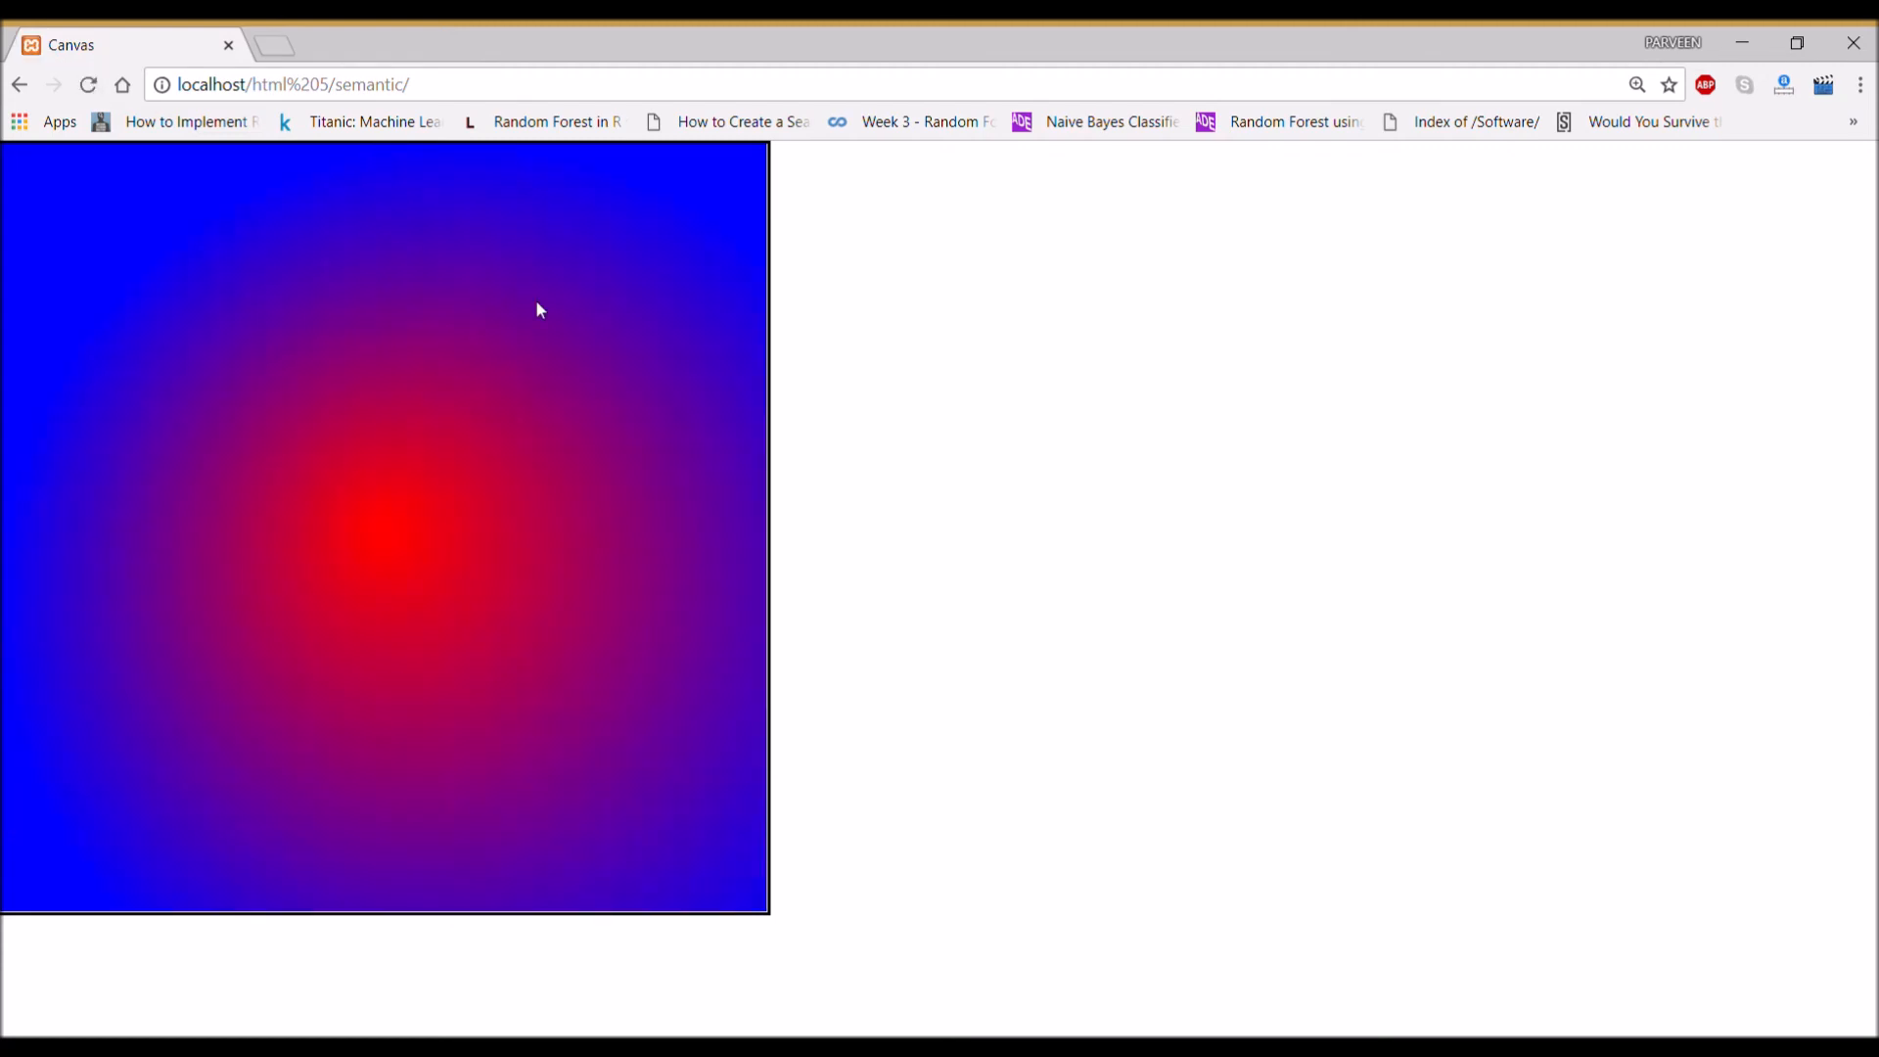